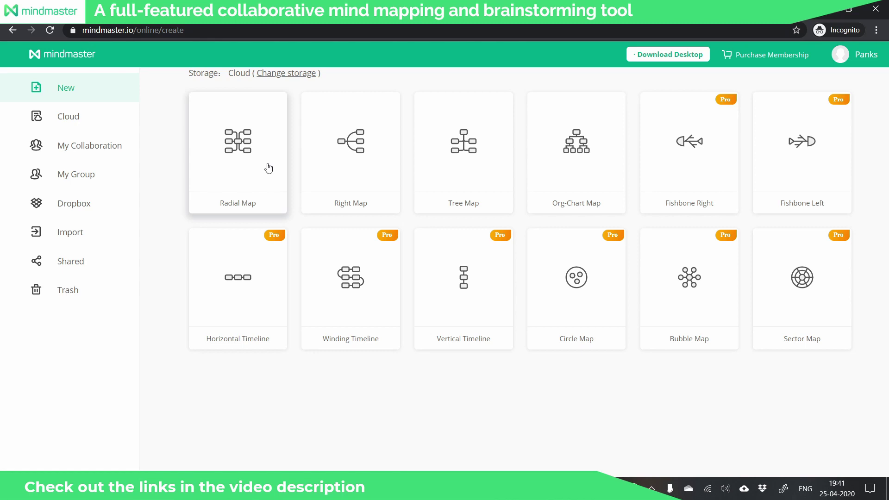
- Create a new tree map and rename its central topic to Project
{"action": "left_click", "coordinate": [442, 176]}
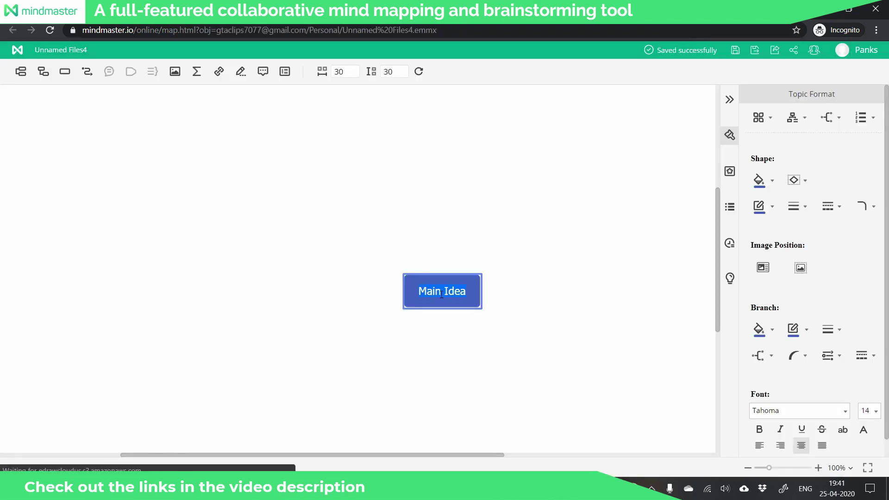
{"action": "type", "text": "Project"}
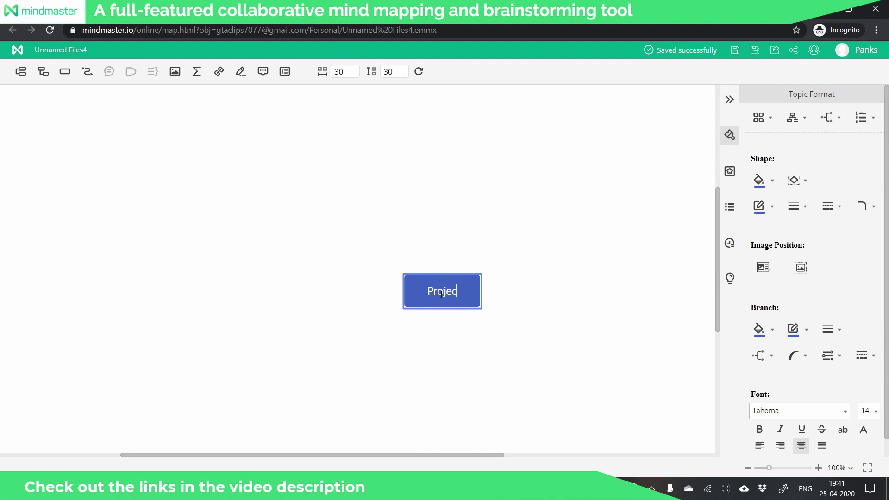
{"action": "left_click", "coordinate": [445, 355]}
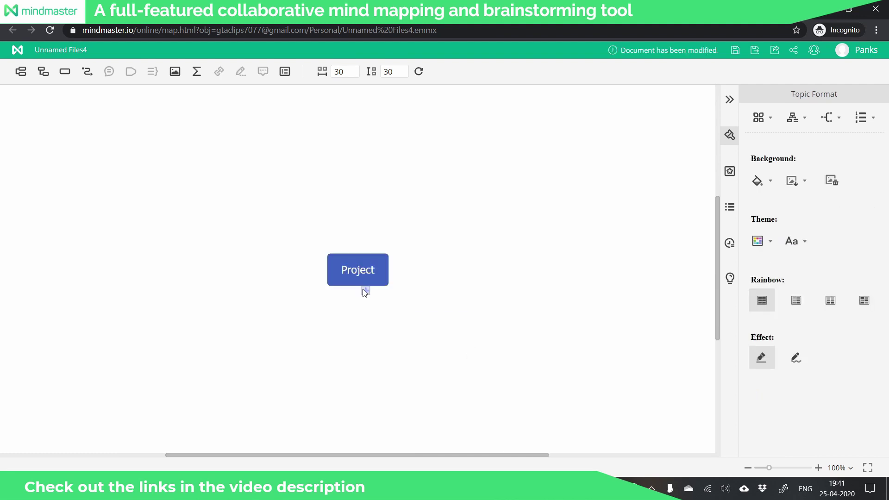
- Add a Budgeting main topic under Project
{"action": "left_click", "coordinate": [363, 289]}
{"action": "double_click", "coordinate": [425, 320]}
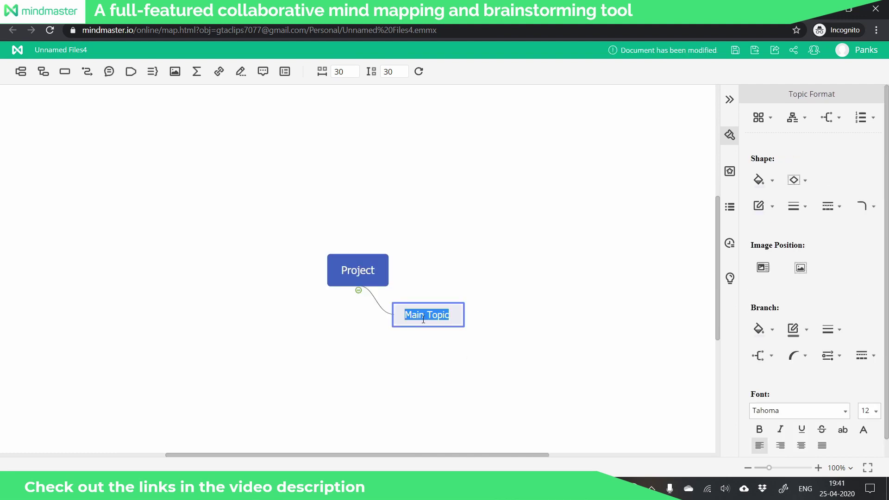
{"action": "type", "text": "Budgeting"}
{"action": "left_click", "coordinate": [441, 362]}
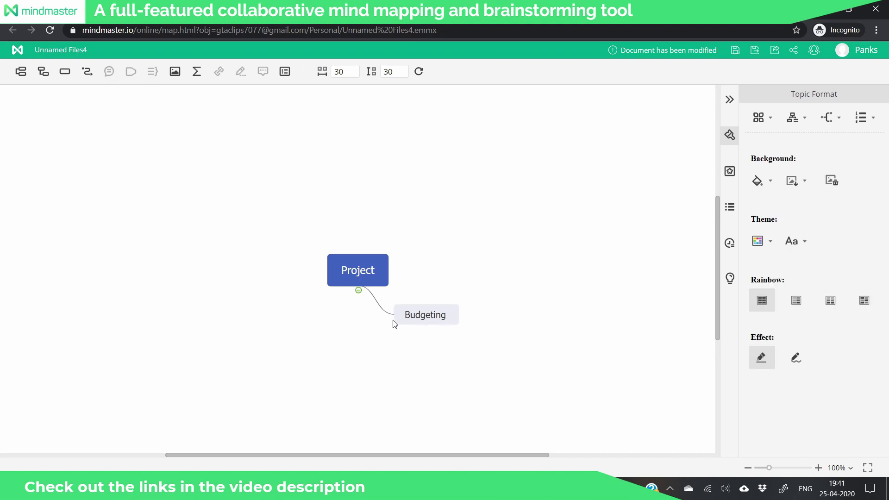
- Add a Target topic on Project's left side and start a subtopic under it
{"action": "left_click", "coordinate": [366, 288]}
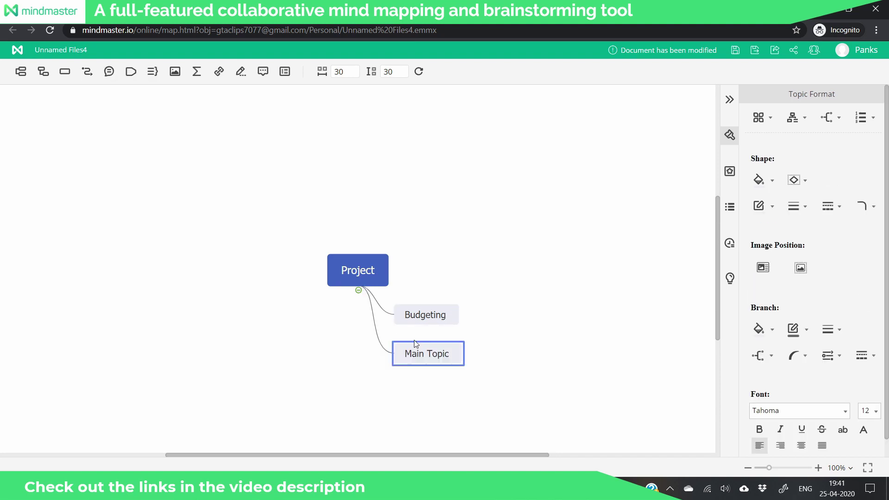
{"action": "left_click_drag", "start_coordinate": [419, 356], "coordinate": [278, 317]}
{"action": "double_click", "coordinate": [278, 317]}
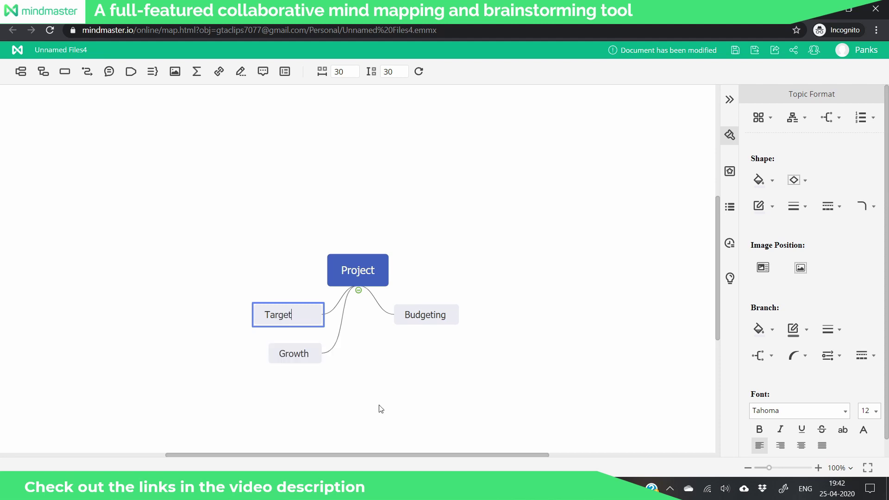
{"action": "left_click", "coordinate": [380, 408]}
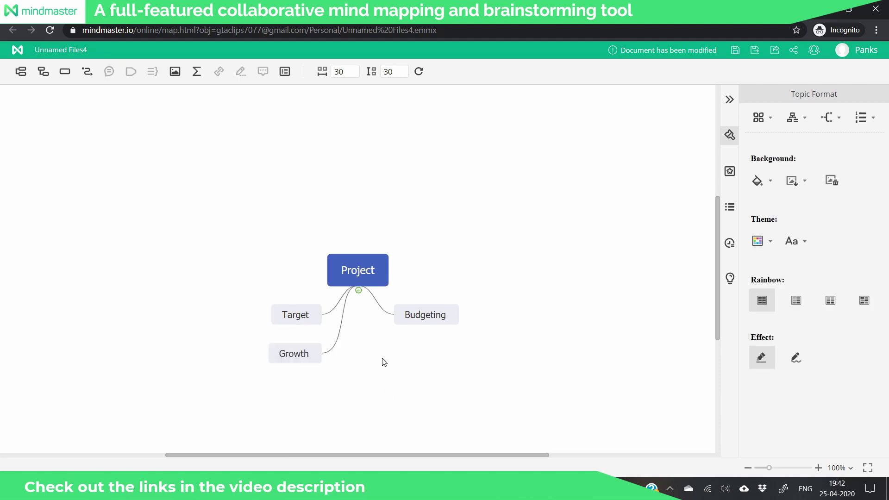
{"action": "left_click", "coordinate": [305, 329]}
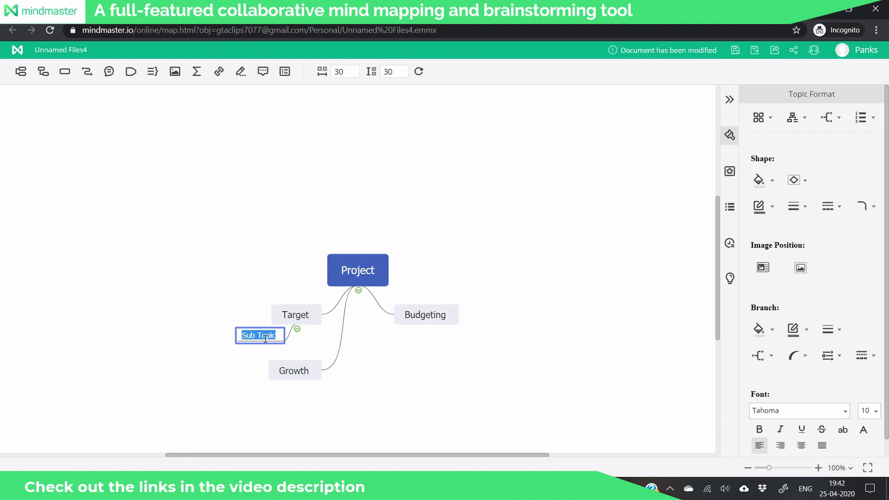
{"action": "key", "text": "BackSpace"}
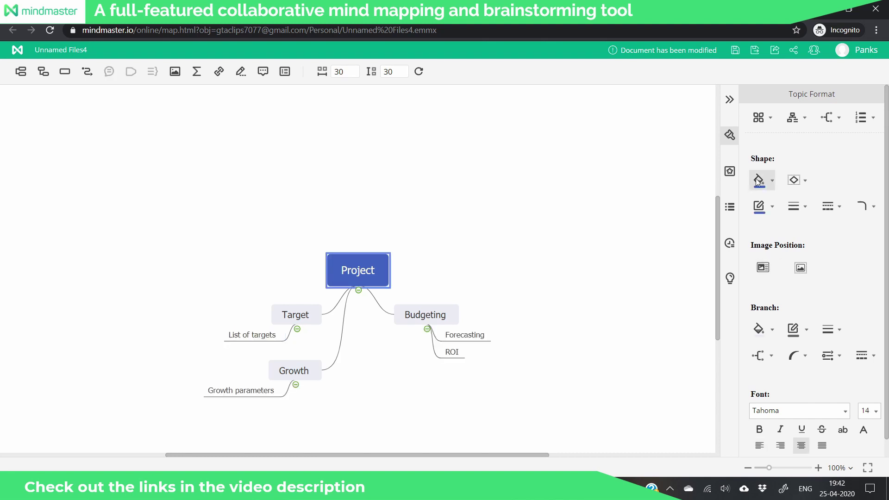
- Fill Project with light blue and make the Growth and Budgeting text white
{"action": "left_click", "coordinate": [765, 182]}
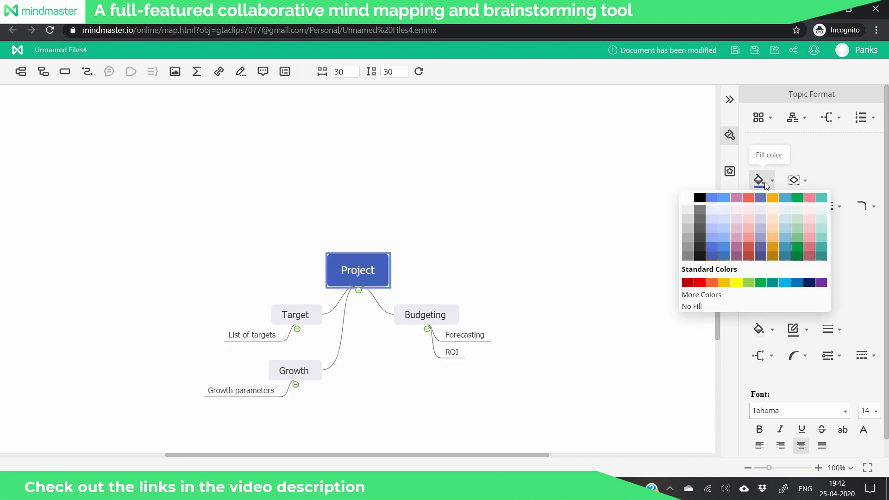
{"action": "left_click", "coordinate": [787, 200]}
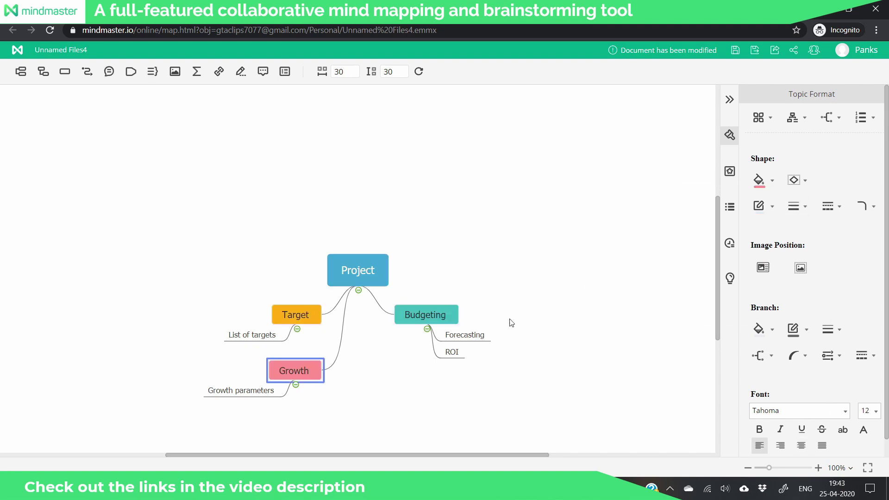
{"action": "left_click", "coordinate": [863, 429]}
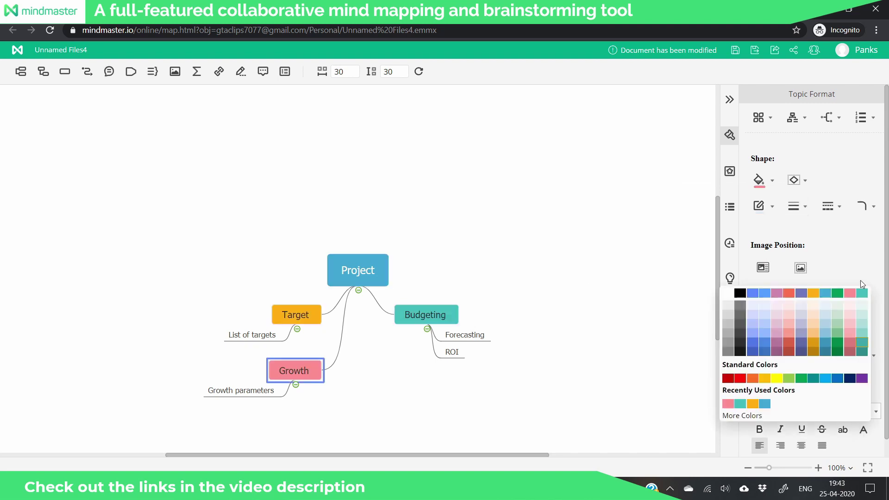
{"action": "left_click", "coordinate": [733, 306]}
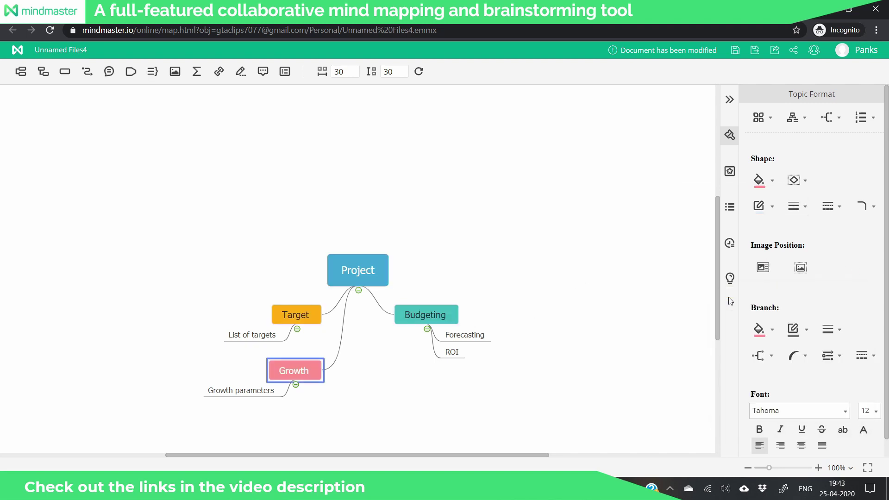
{"action": "left_click", "coordinate": [563, 356]}
{"action": "left_click", "coordinate": [452, 319]}
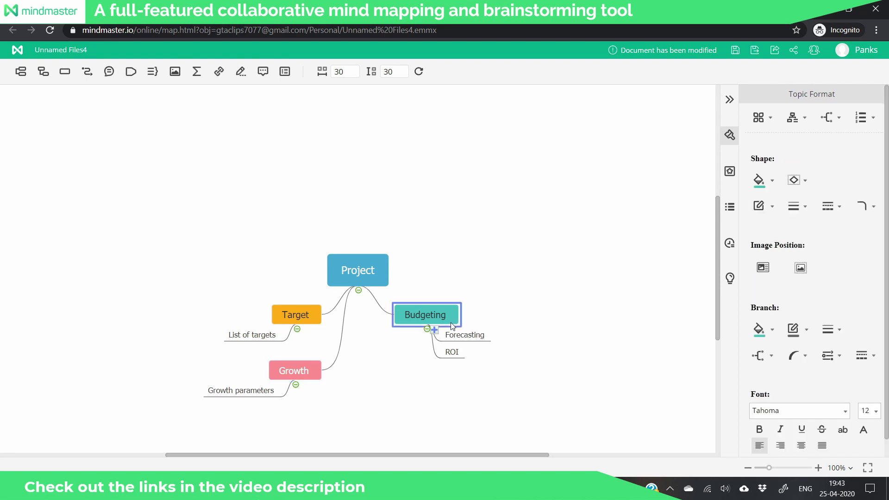
{"action": "left_click", "coordinate": [860, 431]}
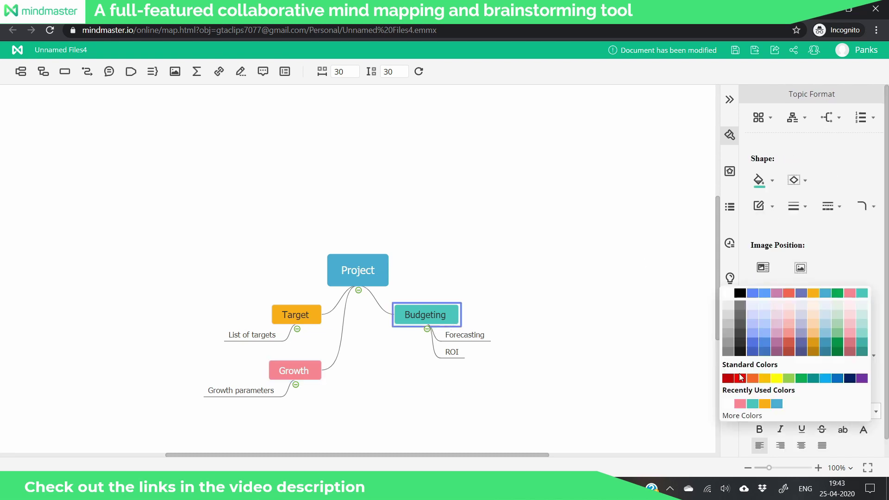
{"action": "left_click", "coordinate": [728, 294]}
{"action": "key", "text": "Escape"}
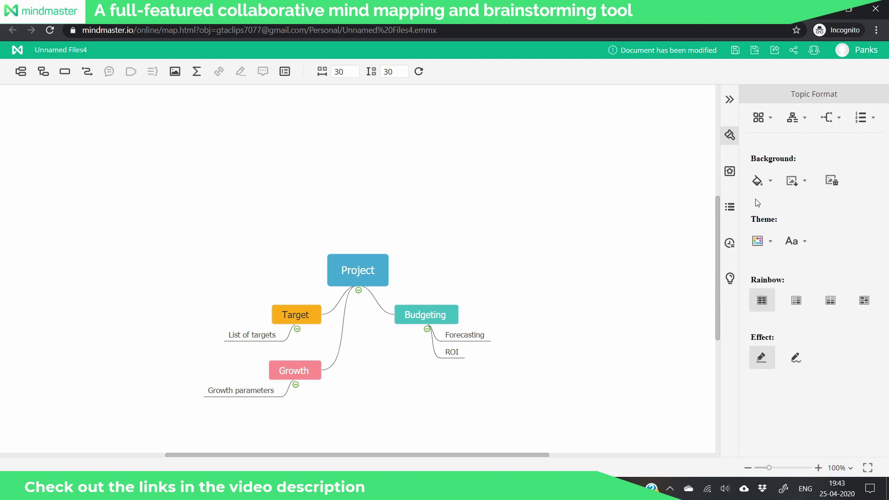
- Set the canvas background to dark grey and Target's branch lines to orange, then choose Save as
{"action": "left_click", "coordinate": [770, 187]}
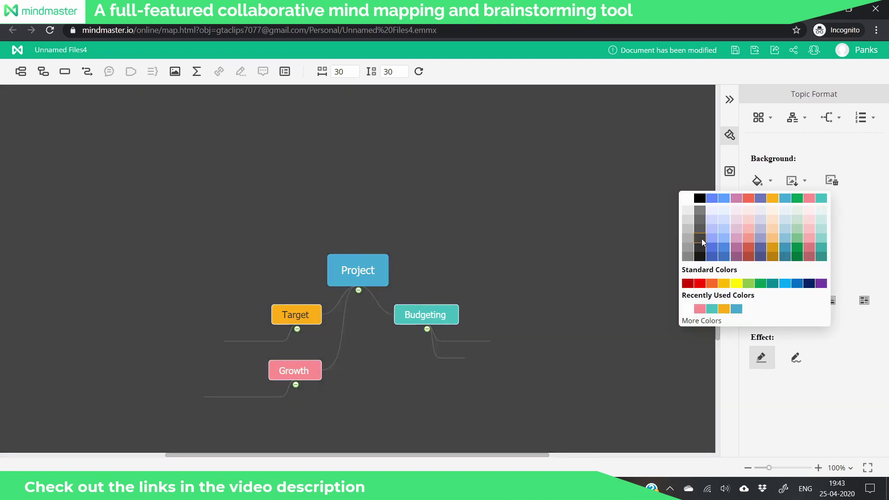
{"action": "left_click", "coordinate": [702, 238]}
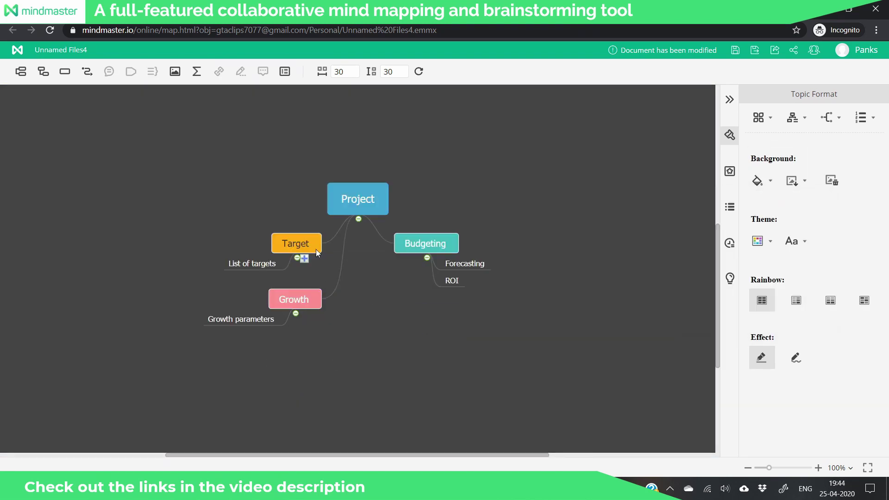
{"action": "left_click", "coordinate": [318, 250]}
{"action": "left_click", "coordinate": [794, 332]}
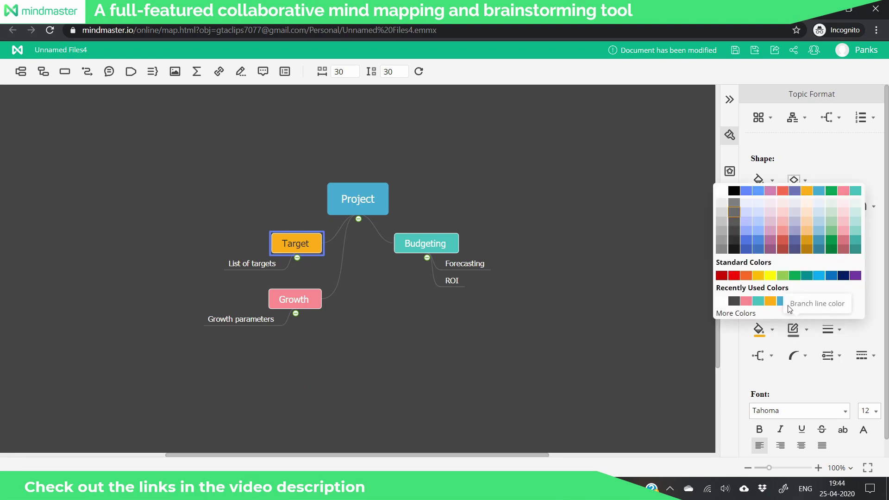
{"action": "left_click", "coordinate": [808, 193]}
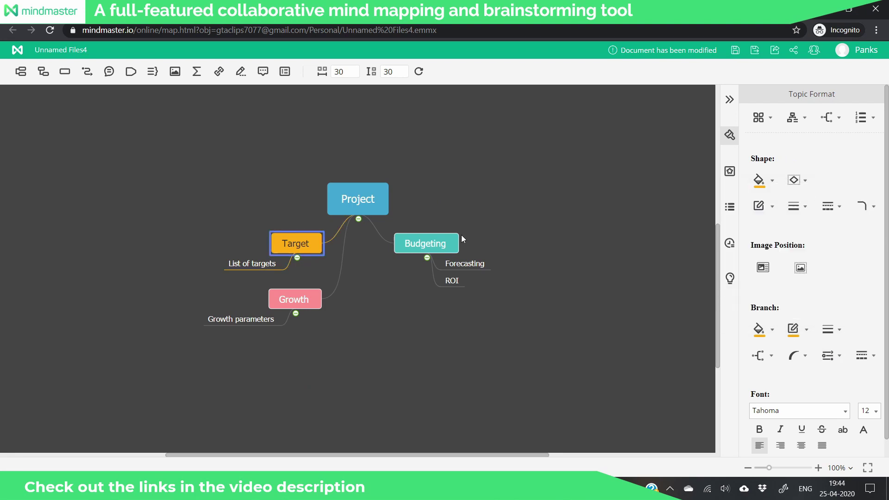
{"action": "left_click", "coordinate": [755, 50]}
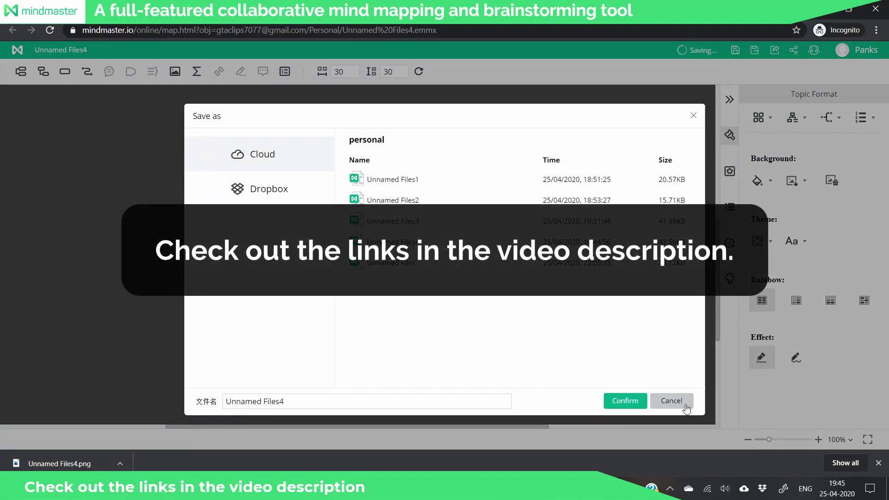
- Cancel the Save as dialog
{"action": "left_click", "coordinate": [669, 406]}
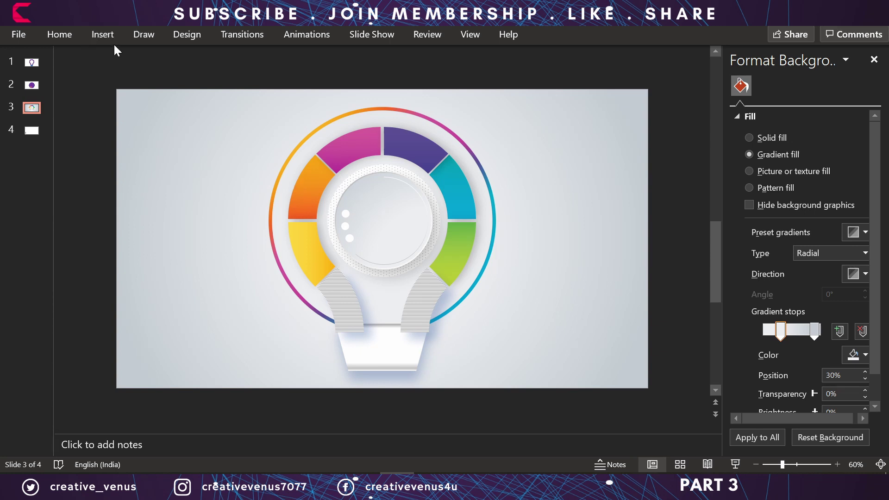
- Draw a narrow blue rounded-rectangle bar at the bulb's neck and remove its outline
{"action": "left_click", "coordinate": [103, 34]}
{"action": "left_click", "coordinate": [222, 76]}
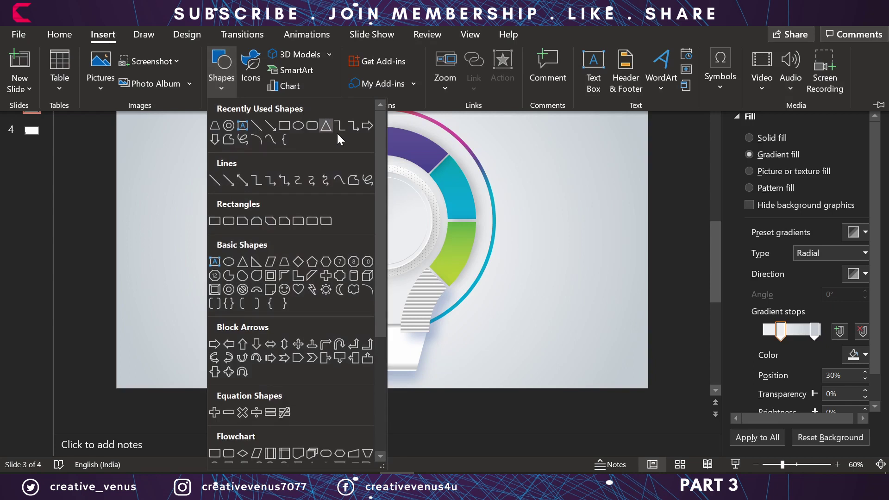
{"action": "left_click", "coordinate": [311, 126]}
{"action": "mouse_move", "coordinate": [574, 258]}
{"action": "left_mouse_down"}
{"action": "mouse_move", "coordinate": [584, 318]}
{"action": "mouse_move", "coordinate": [594, 324]}
{"action": "left_mouse_up"}
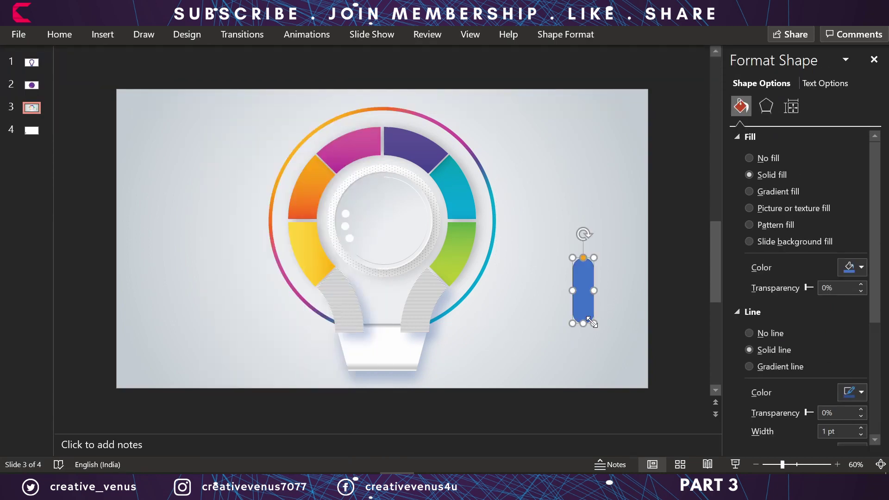
{"action": "key", "text": "ctrl+z"}
{"action": "mouse_move", "coordinate": [573, 258]}
{"action": "left_mouse_down"}
{"action": "mouse_move", "coordinate": [583, 299]}
{"action": "mouse_move", "coordinate": [542, 288]}
{"action": "mouse_move", "coordinate": [382, 312]}
{"action": "left_mouse_up"}
{"action": "left_click", "coordinate": [772, 335]}
- Give the stem bar an inner centred shadow and a light grey fill
{"action": "left_click", "coordinate": [767, 107]}
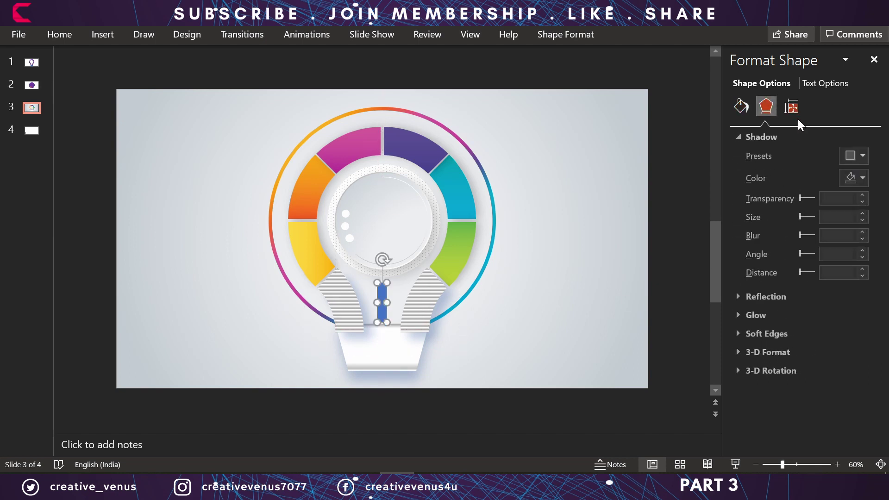
{"action": "left_click", "coordinate": [857, 156]}
{"action": "left_click", "coordinate": [815, 447]}
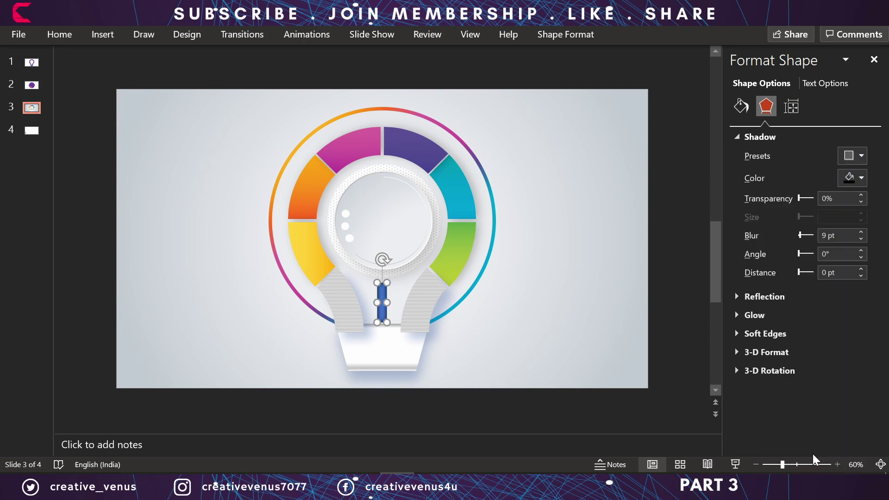
{"action": "left_click", "coordinate": [742, 107]}
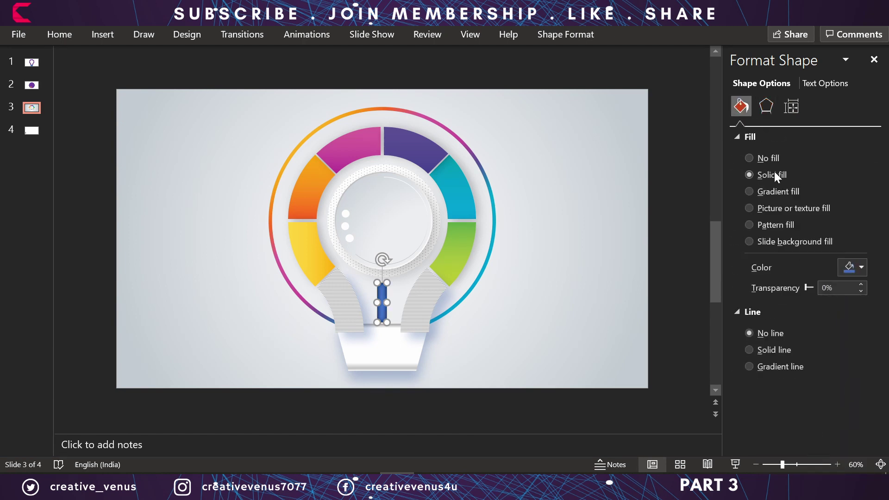
{"action": "left_click", "coordinate": [858, 269]}
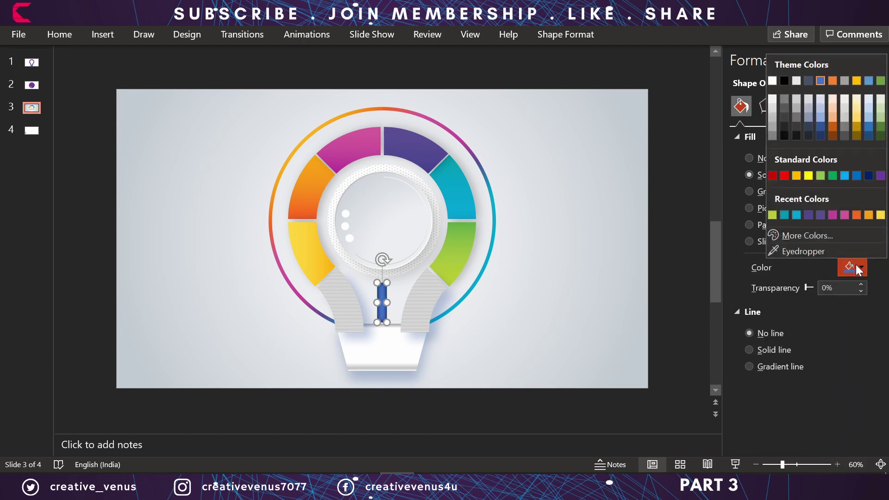
{"action": "left_click", "coordinate": [773, 116]}
- Set a grey shadow colour and change the stem bar's fill to white
{"action": "left_click", "coordinate": [766, 108]}
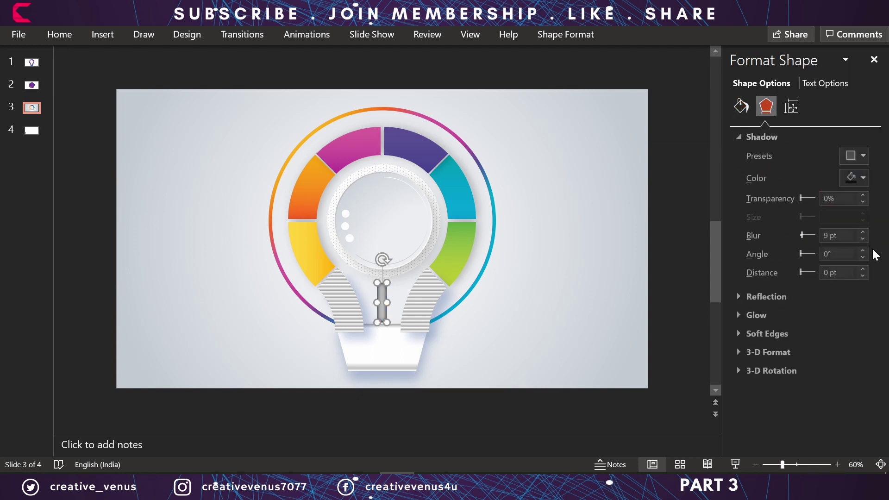
{"action": "left_click", "coordinate": [858, 178]}
{"action": "left_click", "coordinate": [771, 259]}
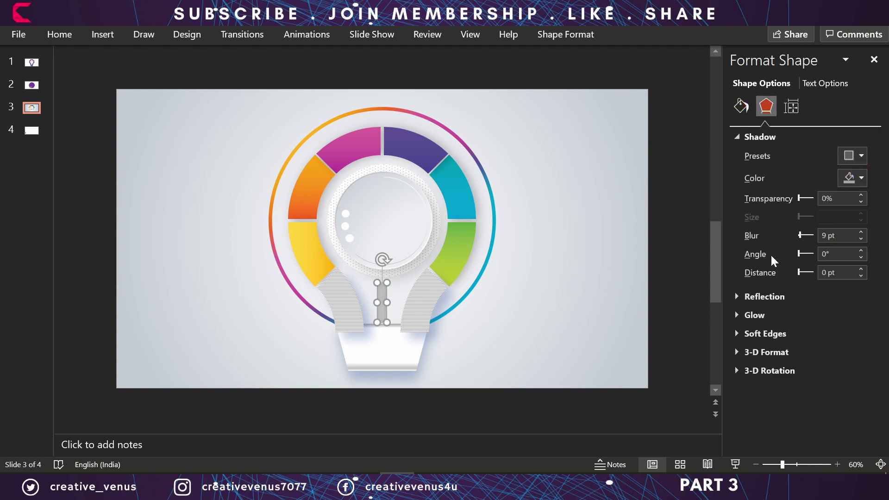
{"action": "left_click", "coordinate": [857, 178]}
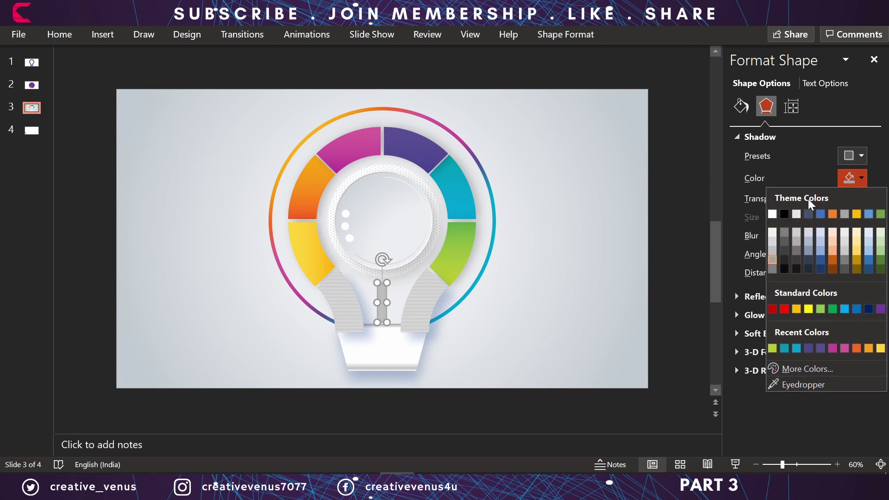
{"action": "left_click", "coordinate": [797, 247]}
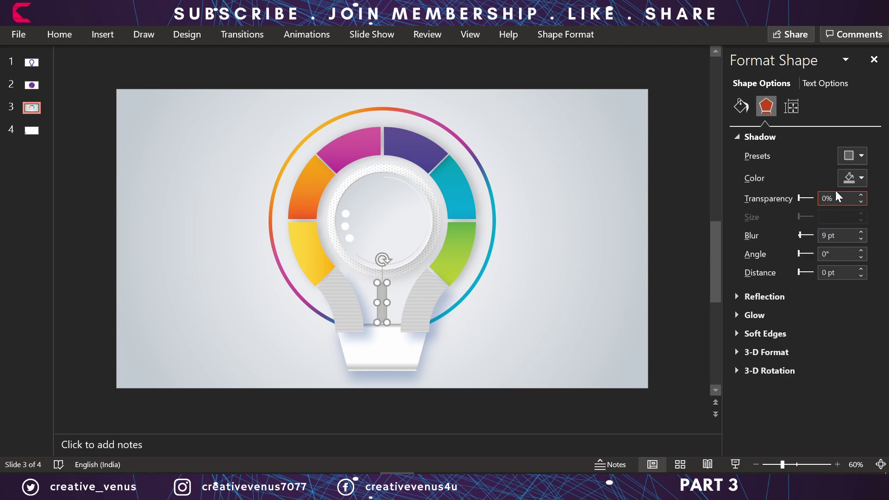
{"action": "left_click", "coordinate": [858, 178]}
{"action": "left_click", "coordinate": [795, 257]}
{"action": "left_click", "coordinate": [741, 107]}
{"action": "left_click", "coordinate": [851, 268]}
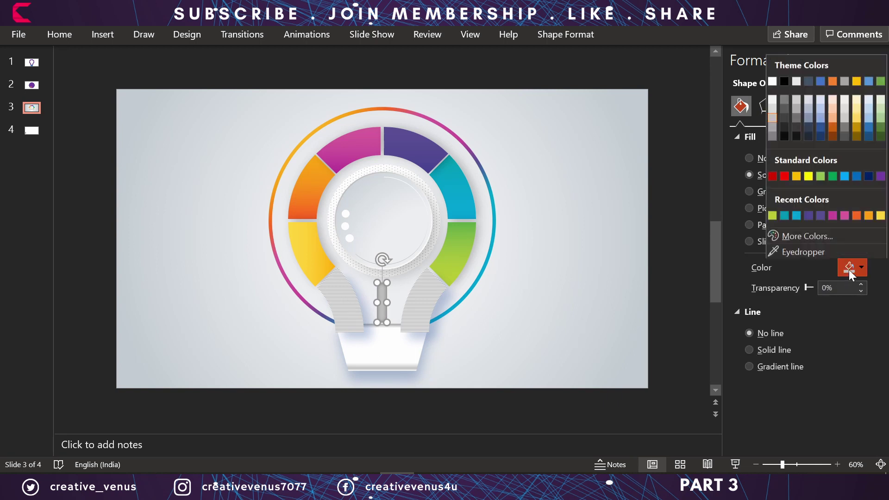
{"action": "left_click", "coordinate": [776, 82]}
{"action": "left_click", "coordinate": [658, 260]}
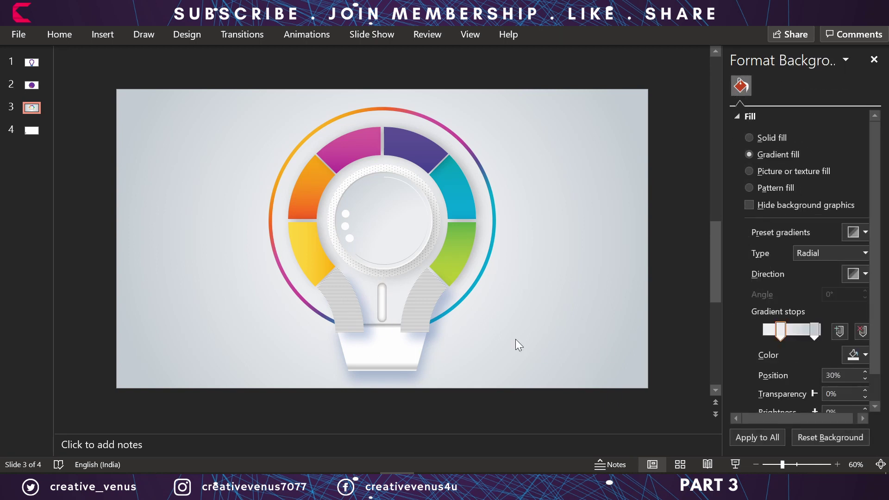
- Draw a 1.3 cm circle with no outline at the slide's top left
{"action": "left_click", "coordinate": [99, 35]}
{"action": "left_click", "coordinate": [218, 88]}
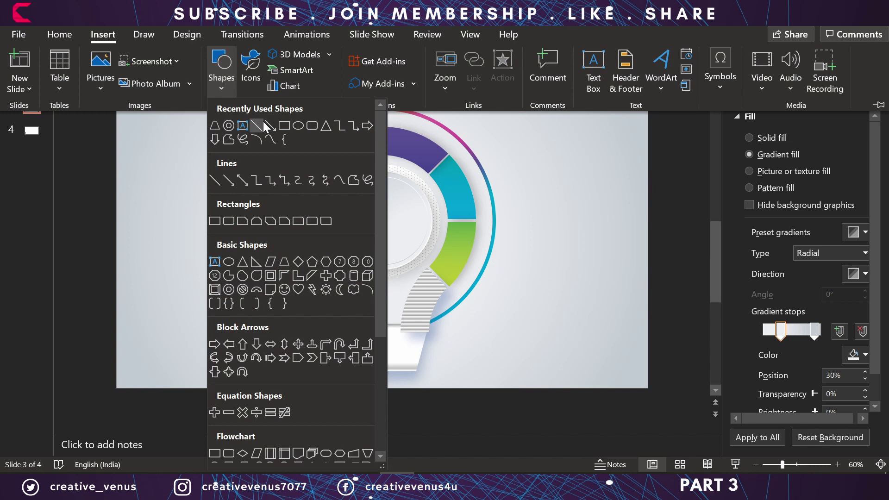
{"action": "left_click", "coordinate": [300, 126]}
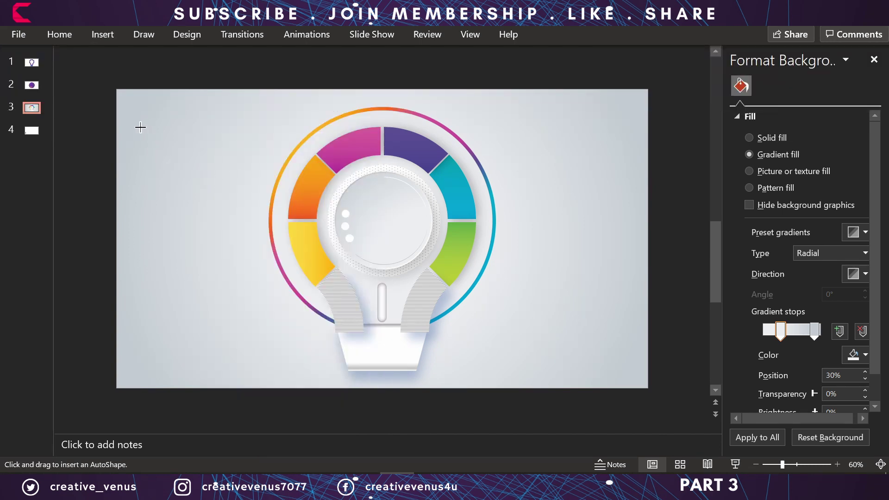
{"action": "mouse_move", "coordinate": [140, 127]}
{"action": "left_mouse_down"}
{"action": "mouse_move", "coordinate": [156, 164]}
{"action": "mouse_move", "coordinate": [148, 170]}
{"action": "left_mouse_up"}
{"action": "left_click", "coordinate": [776, 337]}
{"action": "left_click", "coordinate": [566, 35]}
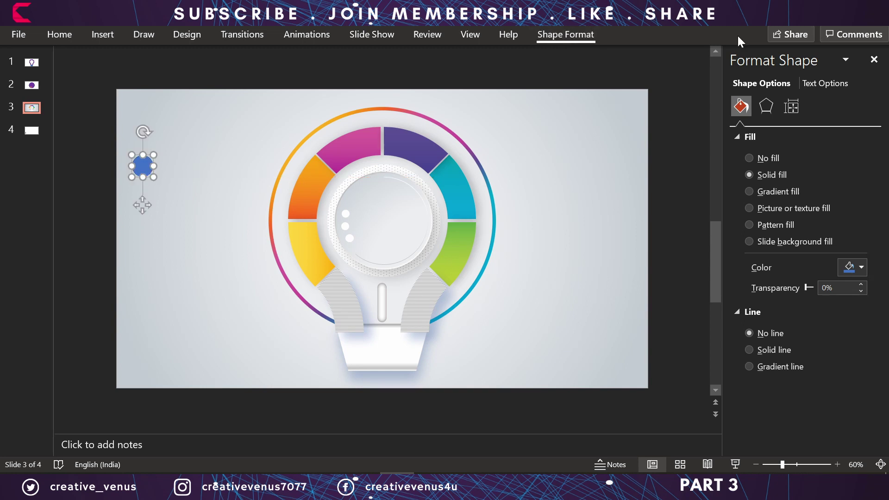
{"action": "left_click", "coordinate": [829, 65]}
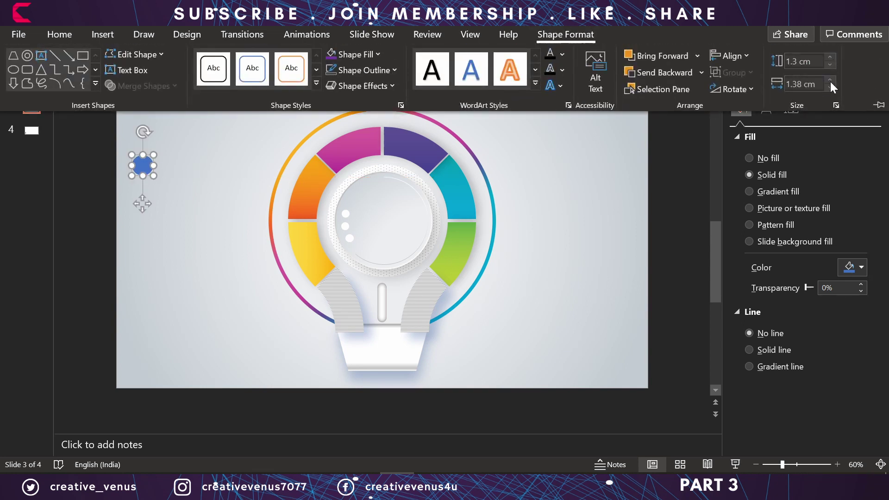
{"action": "left_click", "coordinate": [829, 86]}
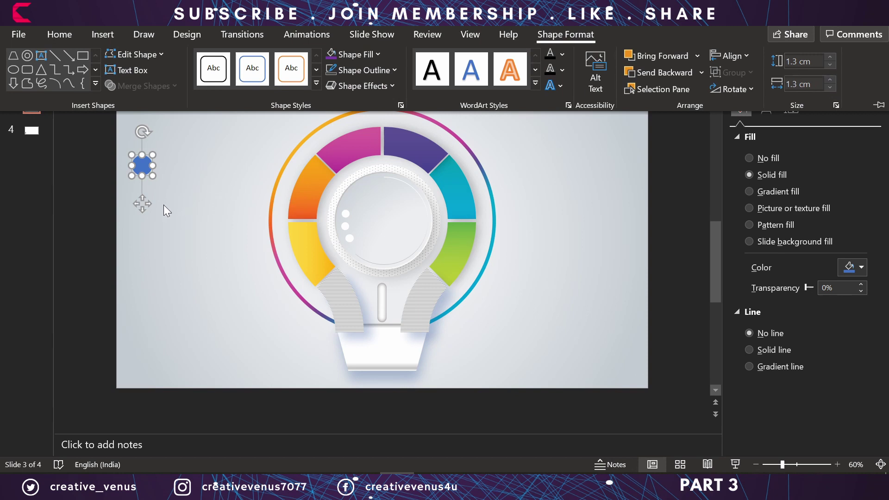
- Fill the circle with the magenta segment's colour using the Eyedropper
{"action": "left_click", "coordinate": [848, 266]}
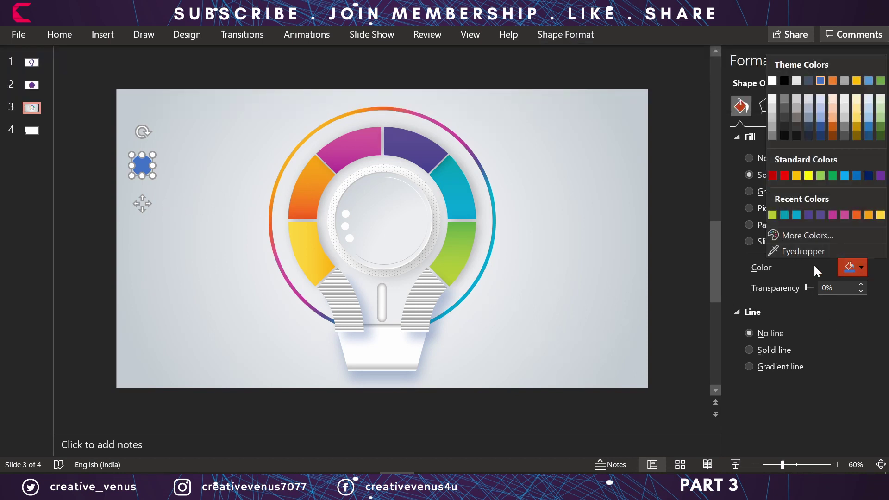
{"action": "left_click", "coordinate": [799, 256]}
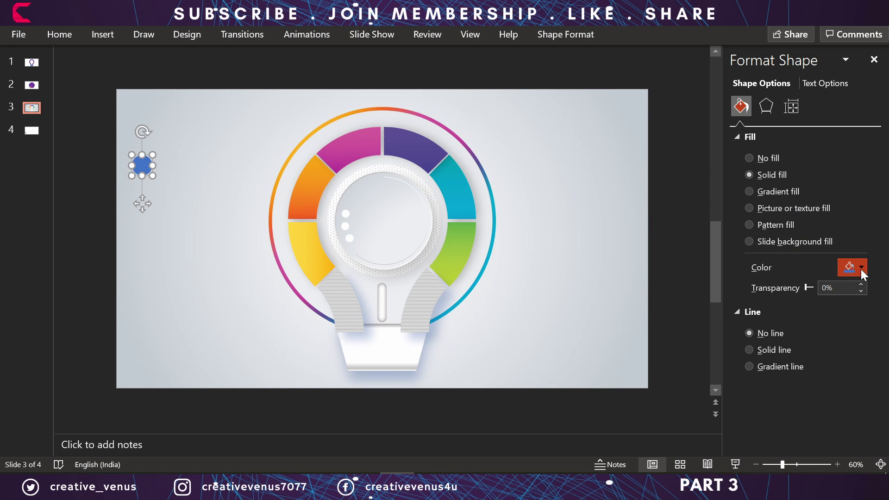
{"action": "left_click", "coordinate": [861, 268]}
{"action": "left_click", "coordinate": [797, 252]}
{"action": "left_click", "coordinate": [375, 129]}
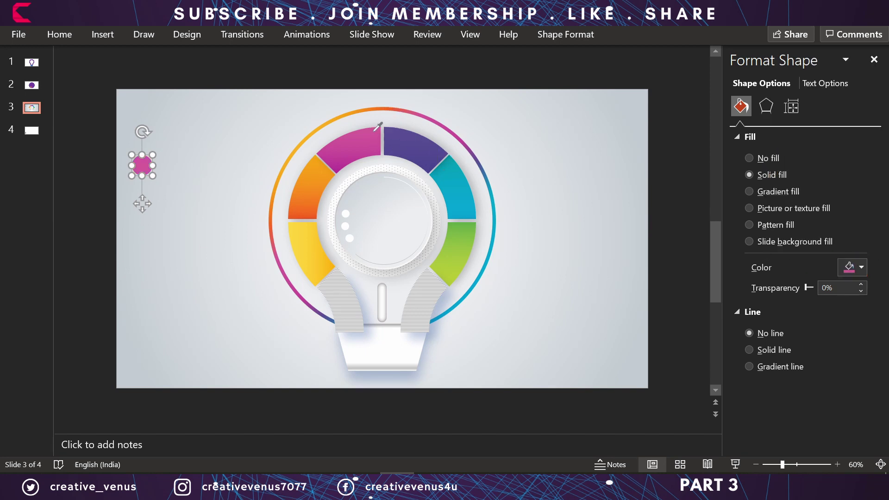
{"action": "left_click", "coordinate": [154, 221]}
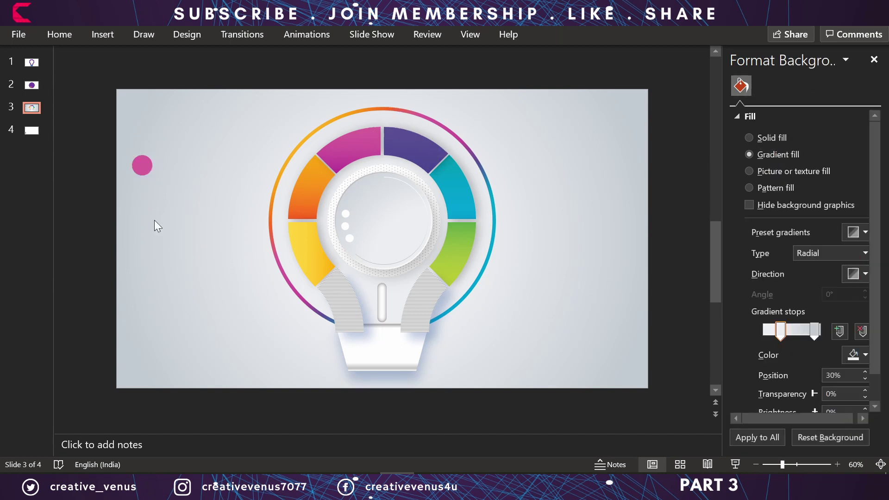
- Add a text box reading 'heading' beside the circle and select its text
{"action": "left_click", "coordinate": [99, 41]}
{"action": "left_click", "coordinate": [593, 81]}
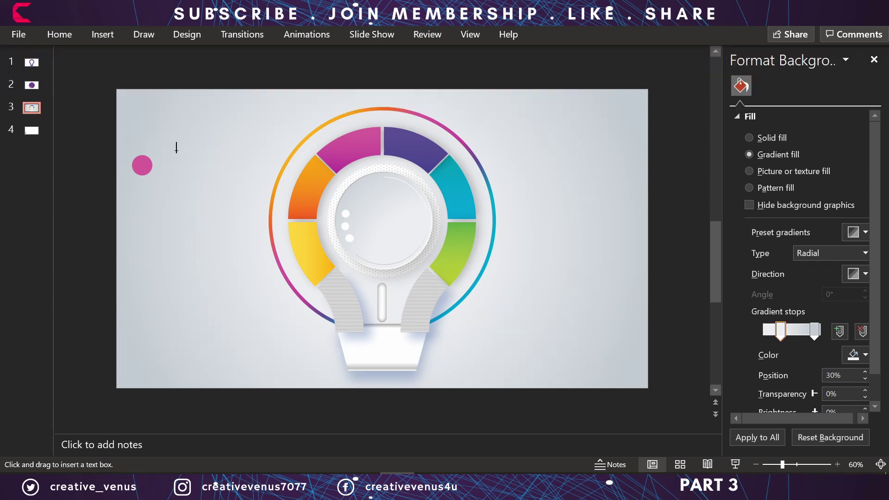
{"action": "left_click_drag", "start_coordinate": [164, 160], "coordinate": [221, 176]}
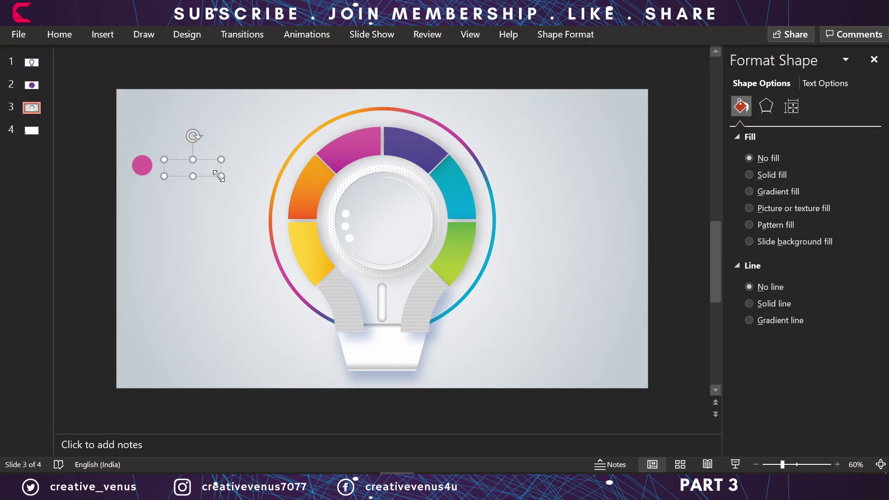
{"action": "type", "text": "heading"}
{"action": "key", "text": "ctrl+a"}
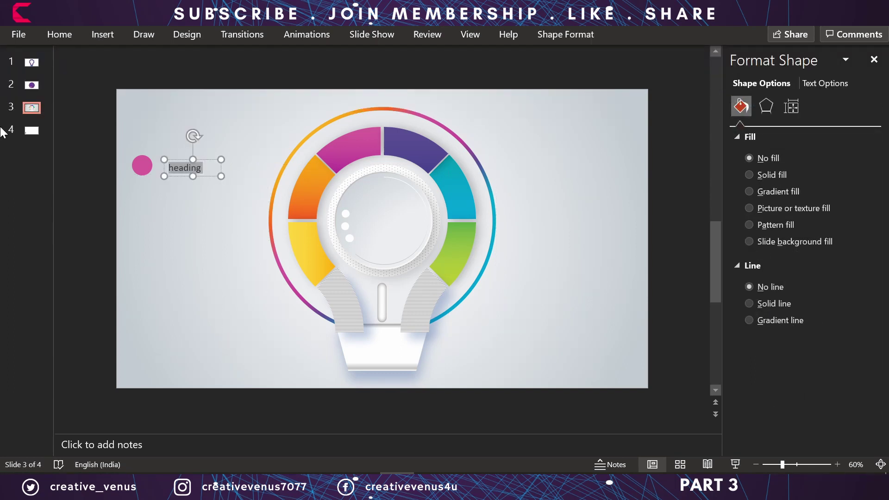
- Set the heading to Raleway uppercase, shrink it three sizes, and move it against the circle
{"action": "left_click", "coordinate": [57, 42]}
{"action": "left_click", "coordinate": [190, 61]}
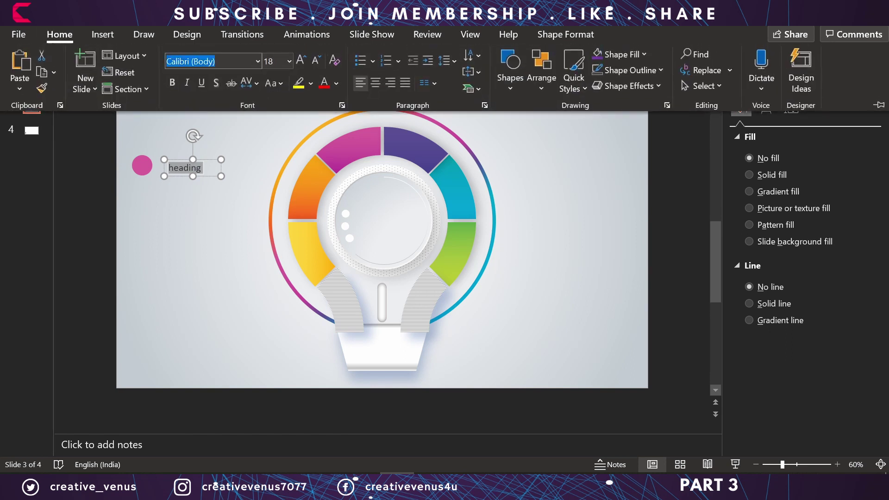
{"action": "type", "text": "Raleway"}
{"action": "key", "text": "Return"}
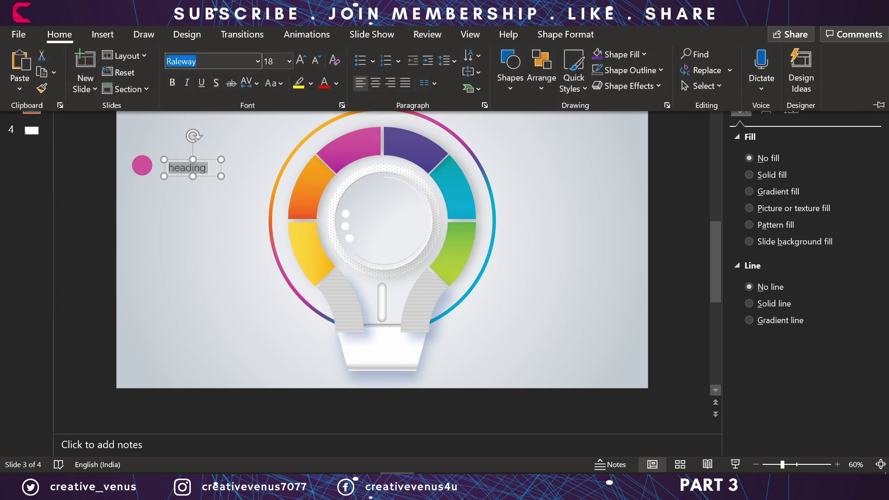
{"action": "left_click", "coordinate": [279, 83]}
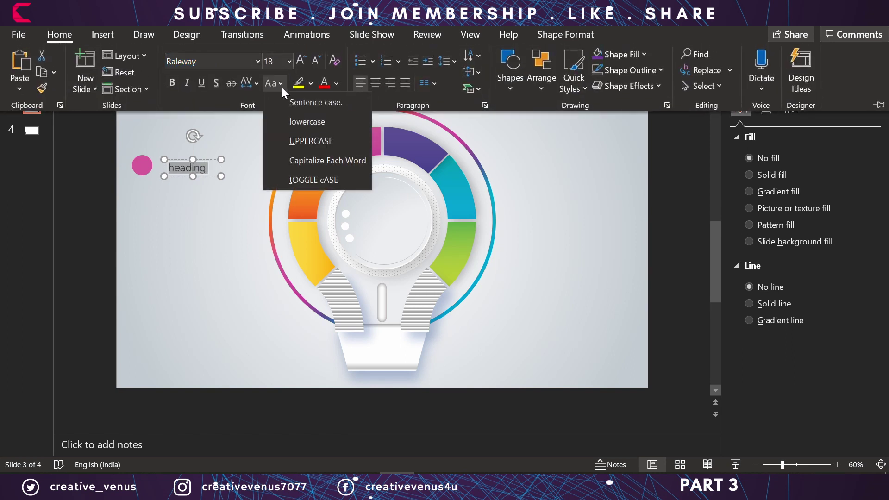
{"action": "left_click", "coordinate": [296, 141]}
{"action": "left_click", "coordinate": [316, 60]}
{"action": "left_click", "coordinate": [315, 61]}
{"action": "left_click", "coordinate": [315, 61]}
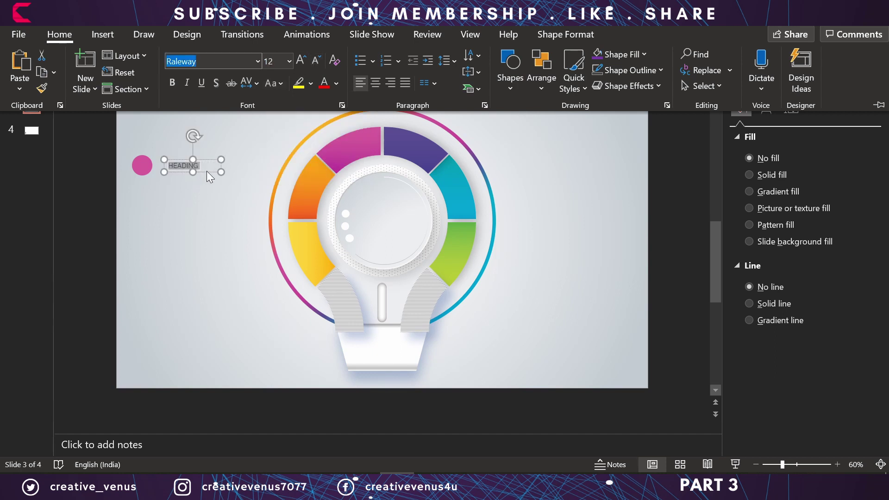
{"action": "left_click", "coordinate": [316, 57]}
{"action": "left_click", "coordinate": [209, 171]}
{"action": "left_click_drag", "start_coordinate": [199, 169], "coordinate": [192, 172]}
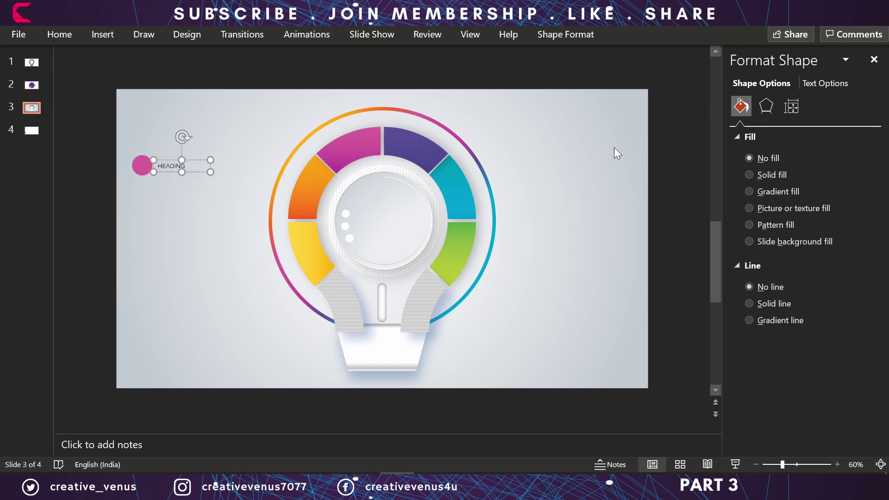
- Colour the heading text magenta with the Eyedropper from the segment
{"action": "left_click", "coordinate": [812, 85]}
{"action": "left_click", "coordinate": [850, 248]}
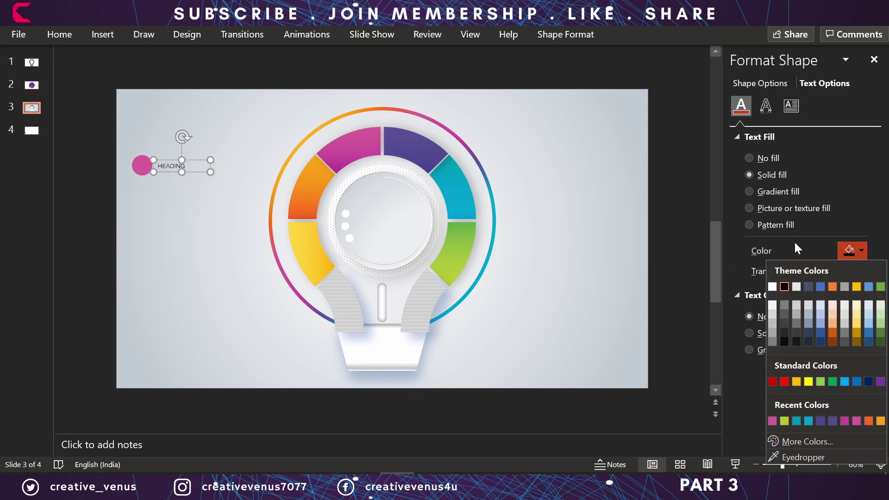
{"action": "left_click", "coordinate": [781, 456]}
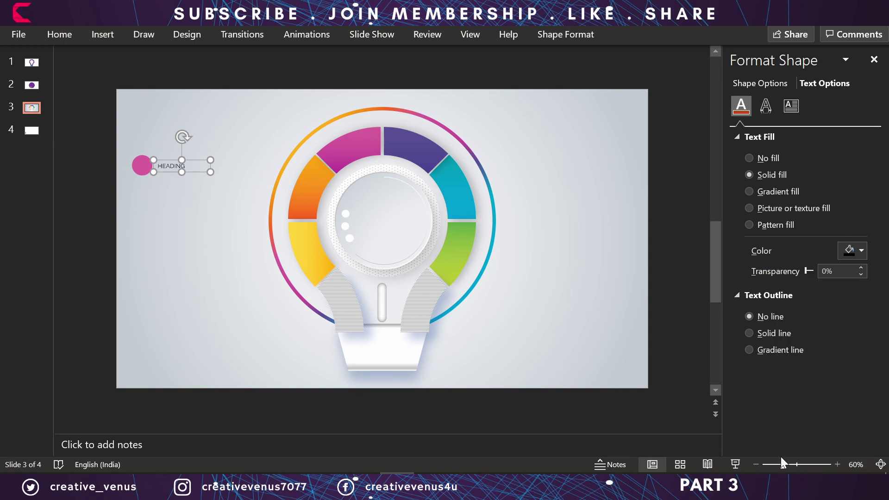
{"action": "left_click", "coordinate": [338, 169]}
- Duplicate the heading box below it and replace its text with a =lorem() paragraph
{"action": "key", "text": "ctrl+c"}
{"action": "key", "text": "ctrl+v"}
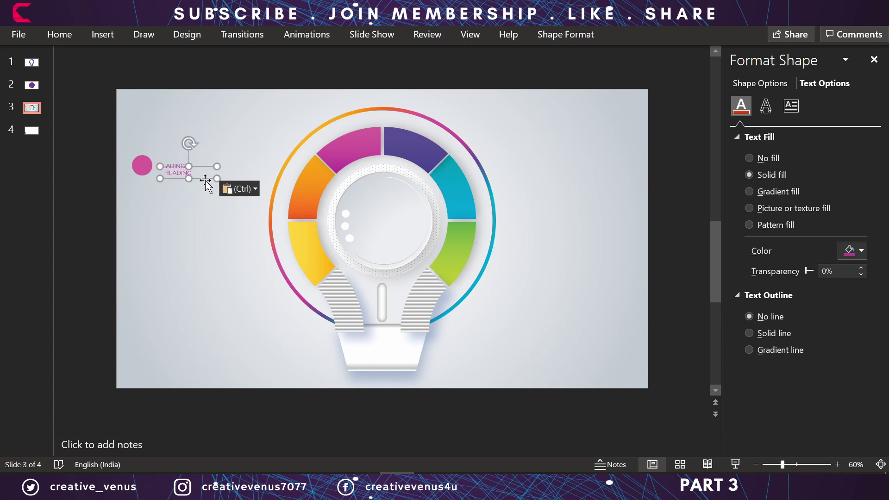
{"action": "left_click_drag", "start_coordinate": [203, 186], "coordinate": [200, 184]}
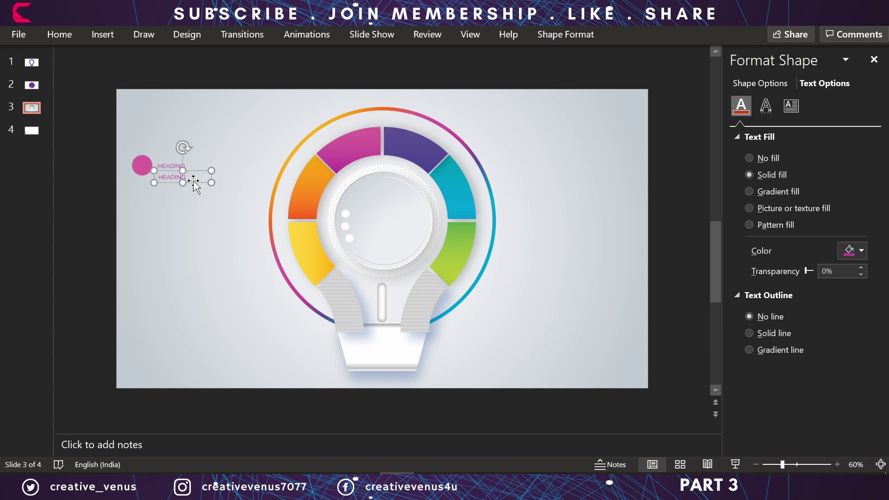
{"action": "double_click", "coordinate": [186, 179]}
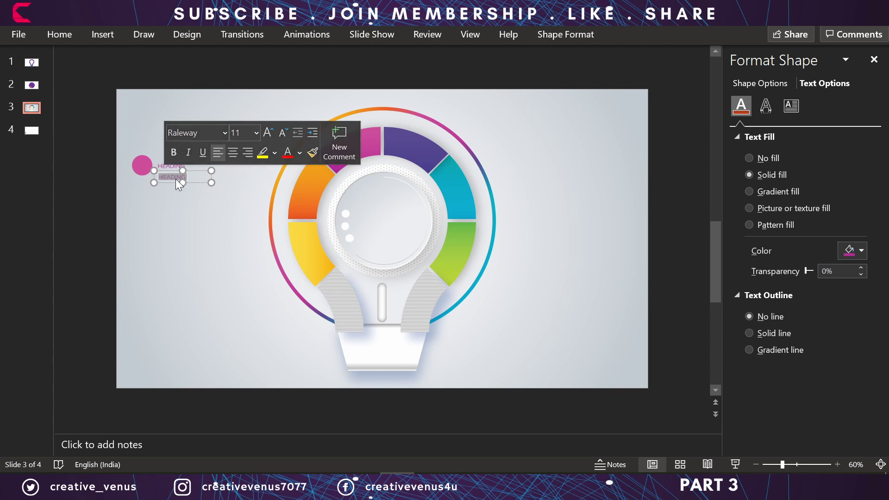
{"action": "key", "text": "BackSpace"}
{"action": "type", "text": "=lorem"}
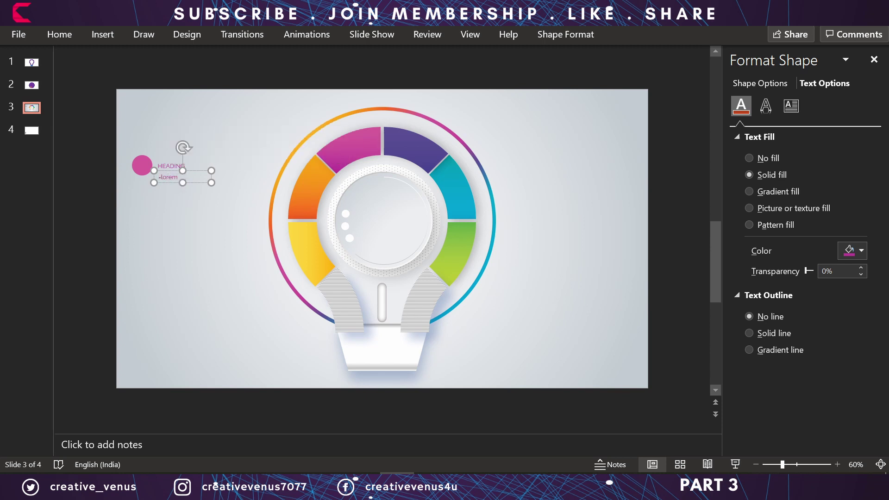
{"action": "type", "text": "()"}
{"action": "key", "text": "Return"}
- Make the lorem ipsum paragraph size 9 and dark gray
{"action": "key", "text": "ctrl+a"}
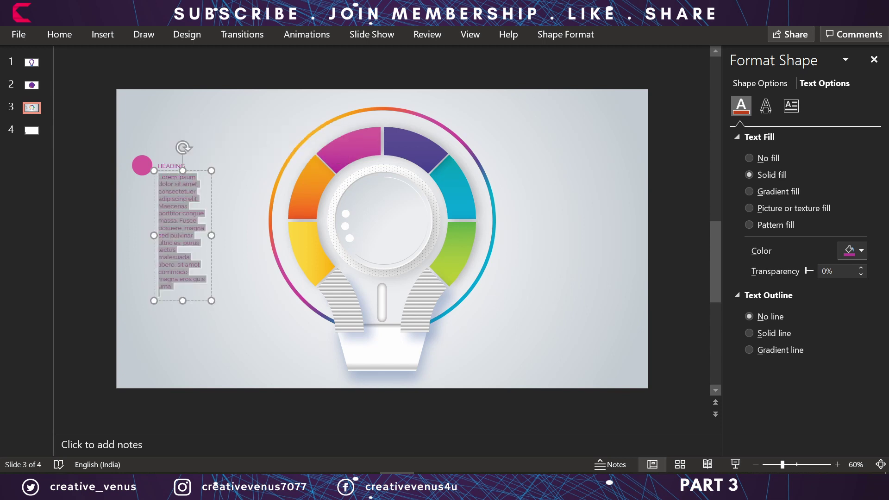
{"action": "left_click", "coordinate": [60, 34]}
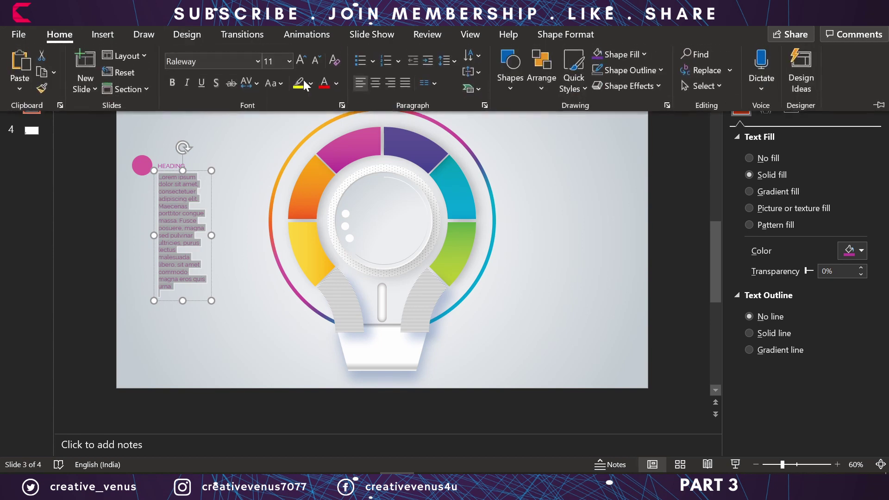
{"action": "left_click", "coordinate": [319, 58]}
{"action": "left_click", "coordinate": [319, 59]}
{"action": "left_click", "coordinate": [318, 59]}
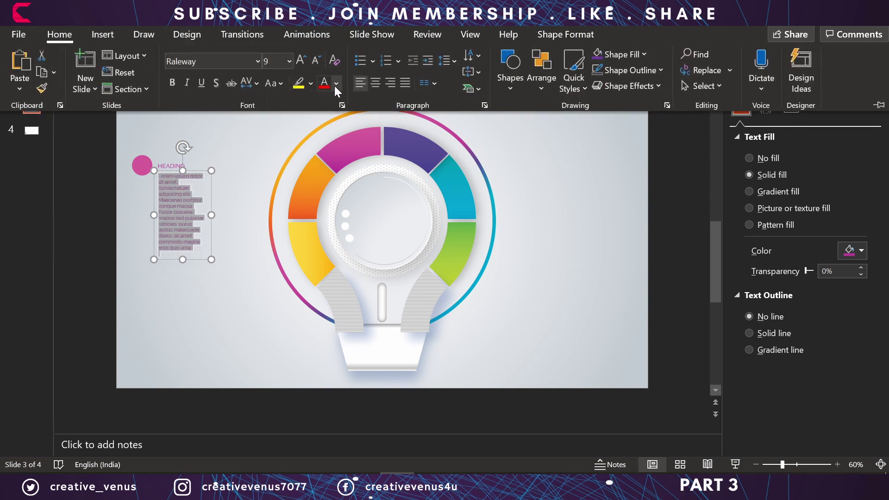
{"action": "left_click", "coordinate": [336, 84]}
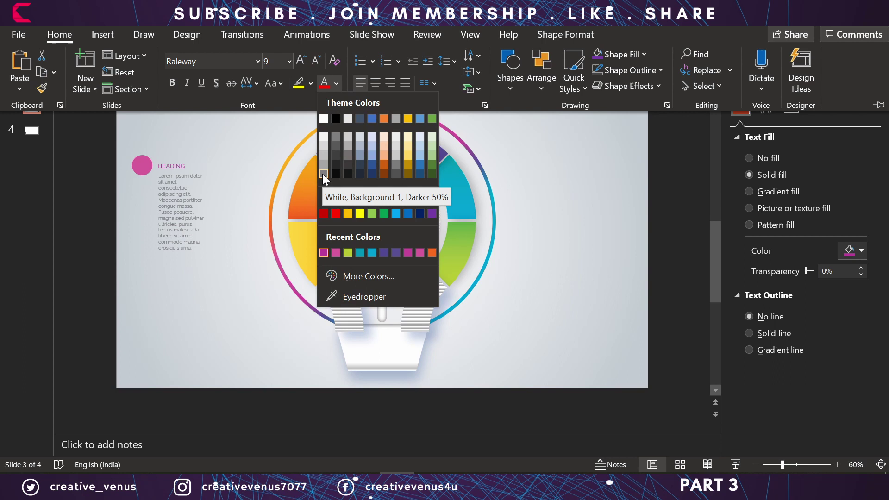
{"action": "left_click", "coordinate": [361, 166]}
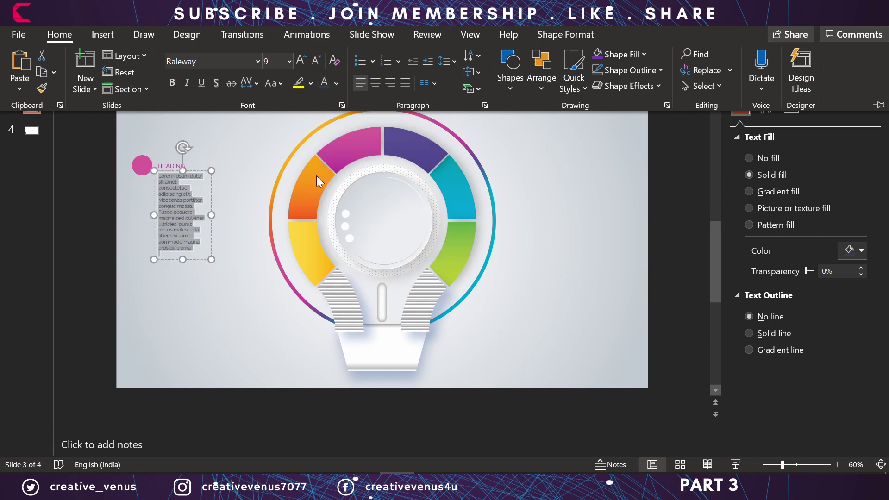
{"action": "left_click", "coordinate": [210, 216]}
- Delete the body text after "Fusce posuere"
{"action": "left_click", "coordinate": [212, 216]}
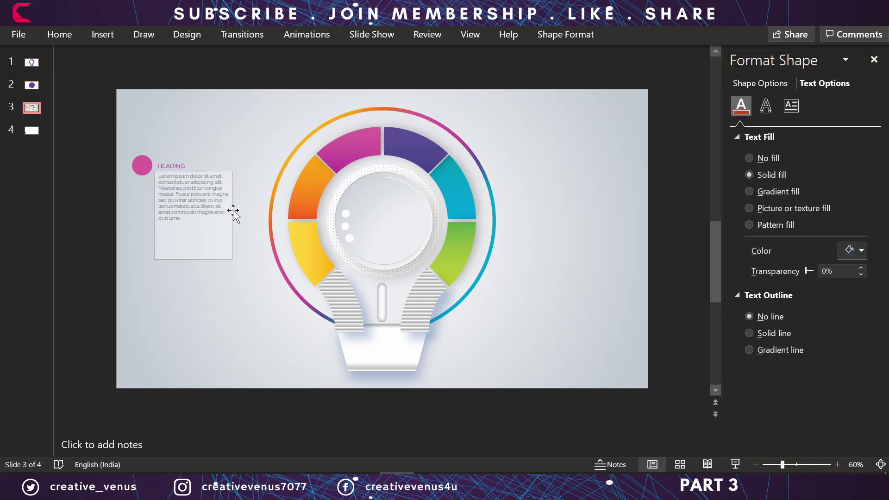
{"action": "left_click", "coordinate": [234, 212]}
{"action": "left_click_drag", "start_coordinate": [211, 194], "coordinate": [236, 249]}
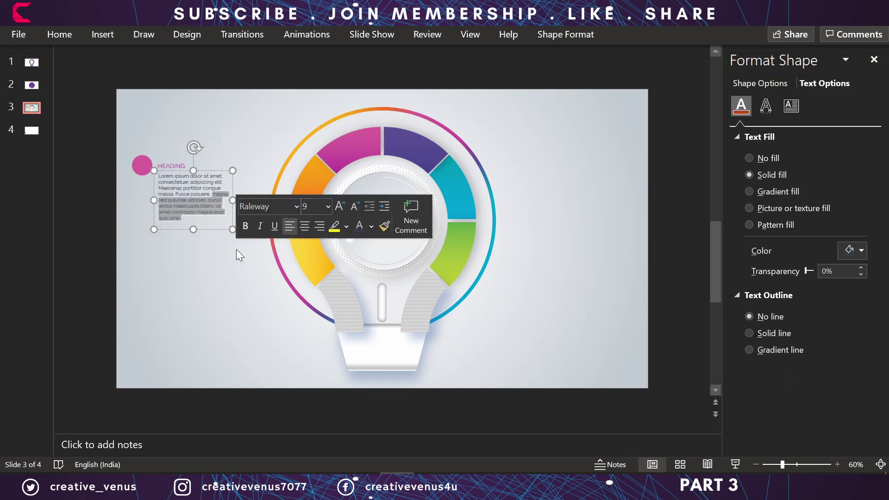
{"action": "key", "text": "Delete"}
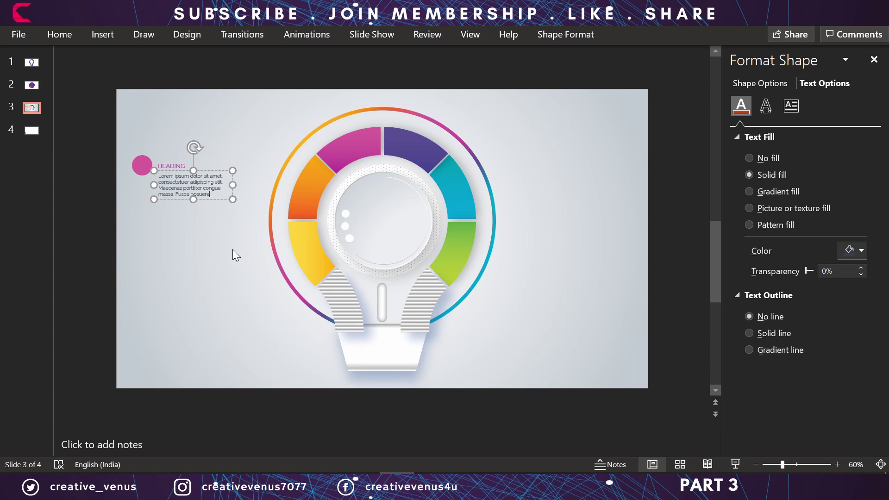
- Reduce the body text to 8 pt, justify it, and narrow its text box
{"action": "key", "text": "ctrl+a"}
{"action": "left_click", "coordinate": [59, 34]}
{"action": "left_click", "coordinate": [316, 60]}
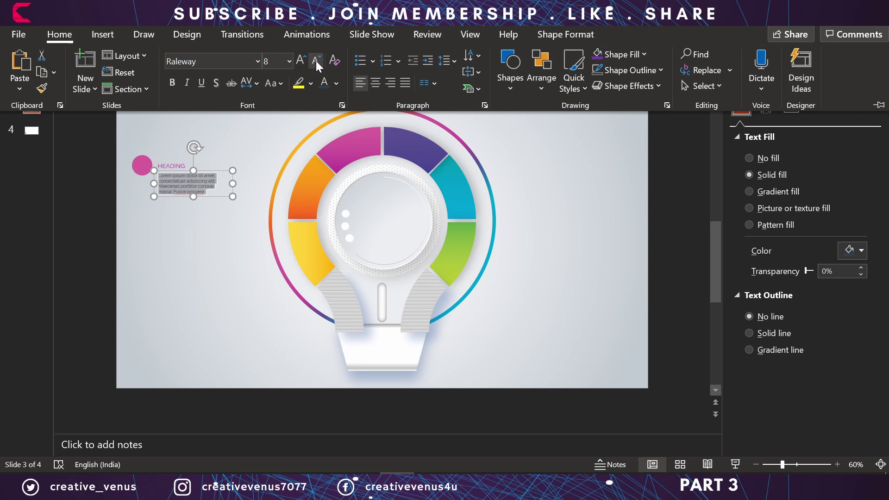
{"action": "left_click", "coordinate": [405, 83]}
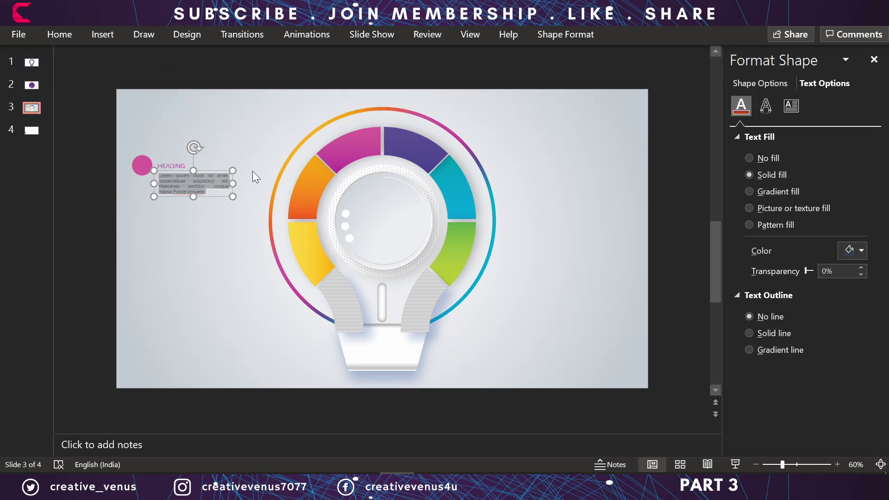
{"action": "left_click_drag", "start_coordinate": [234, 184], "coordinate": [220, 184]}
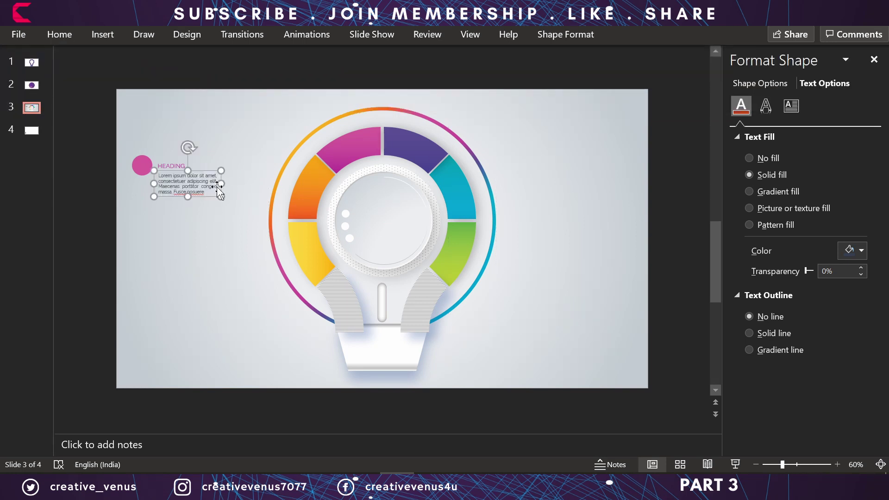
{"action": "left_click", "coordinate": [204, 219]}
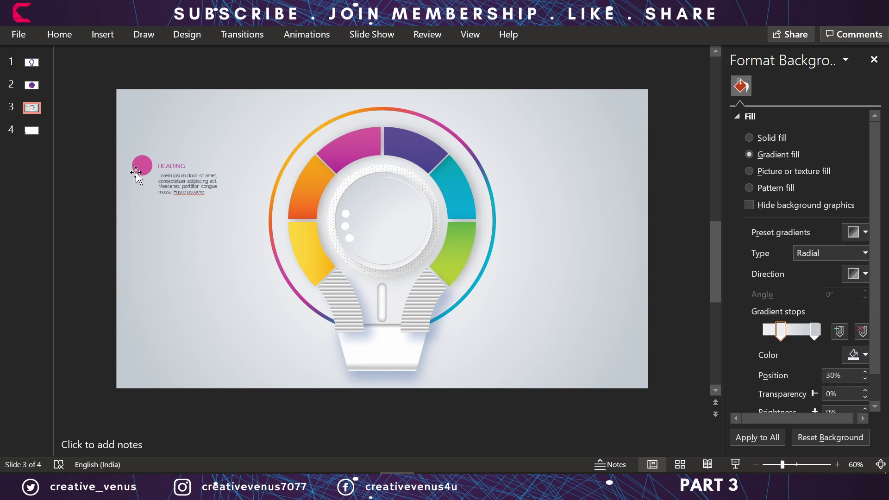
{"action": "left_click", "coordinate": [183, 197]}
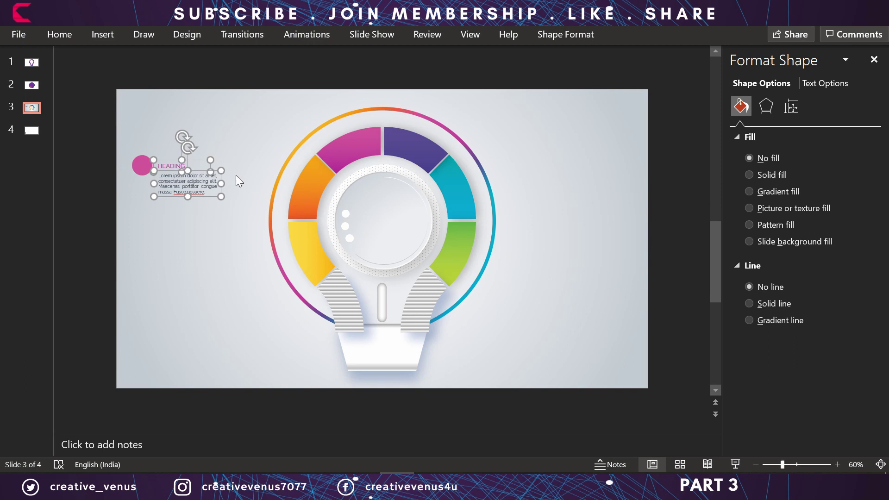
{"action": "key", "text": "Right"}
{"action": "key", "text": "Right"}
{"action": "key", "text": "Right"}
{"action": "key", "text": "Right"}
{"action": "key", "text": "Right"}
{"action": "key", "text": "Right"}
{"action": "key", "text": "Right"}
{"action": "key", "text": "Right"}
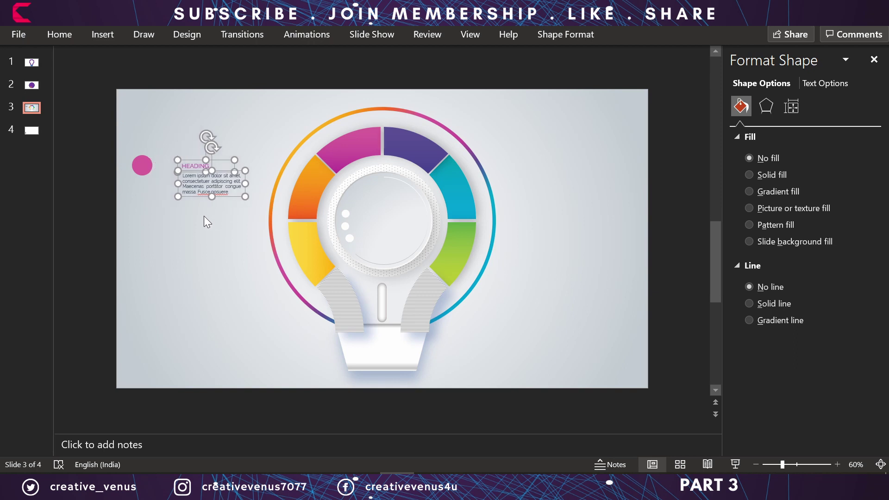
{"action": "left_click", "coordinate": [197, 218]}
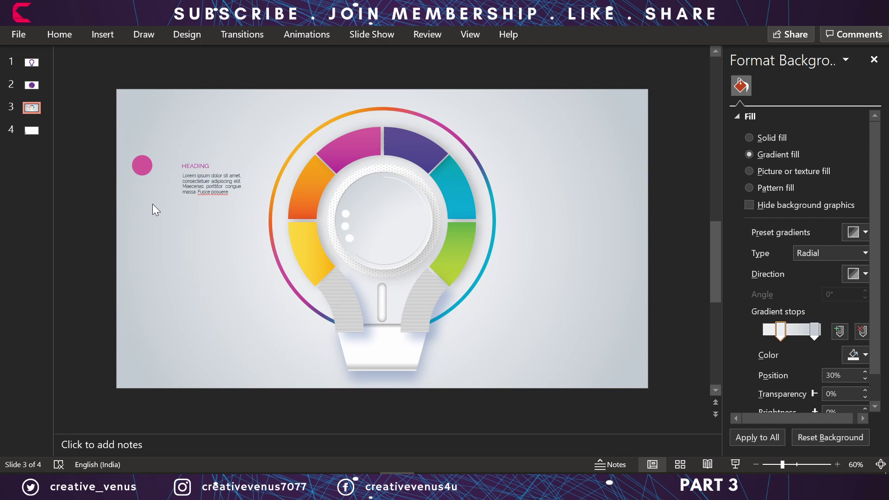
{"action": "scroll", "coordinate": [146, 178], "scroll_direction": "up", "scroll_amount": 2}
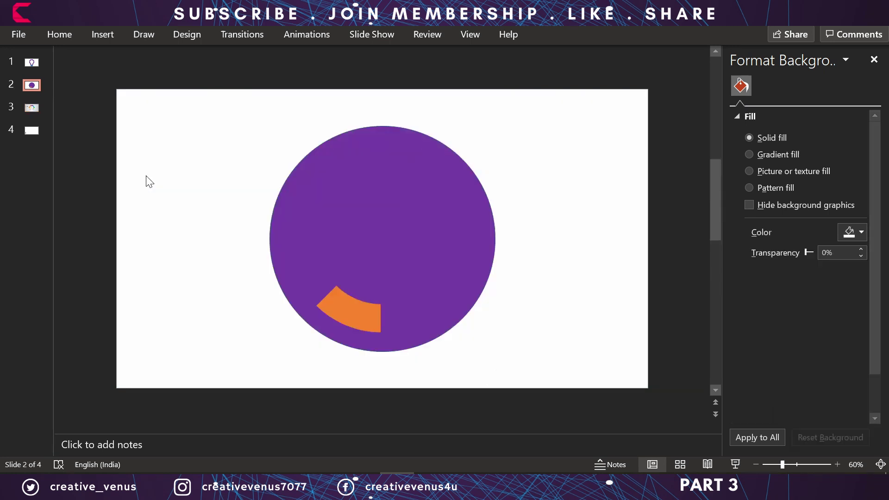
{"action": "left_click", "coordinate": [25, 107]}
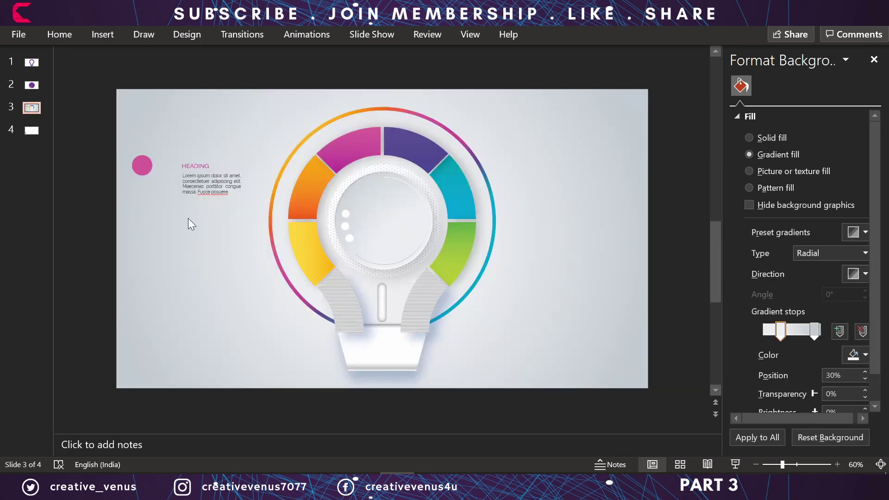
{"action": "left_click", "coordinate": [187, 200]}
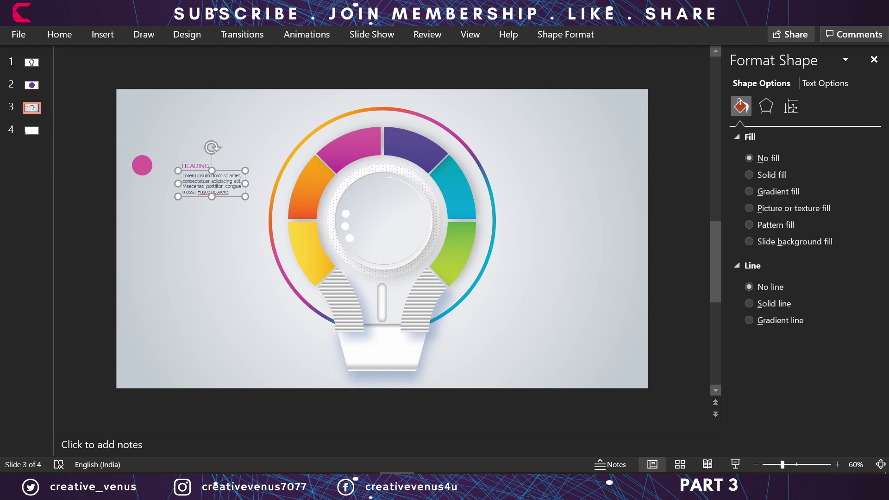
{"action": "left_click", "coordinate": [190, 166]}
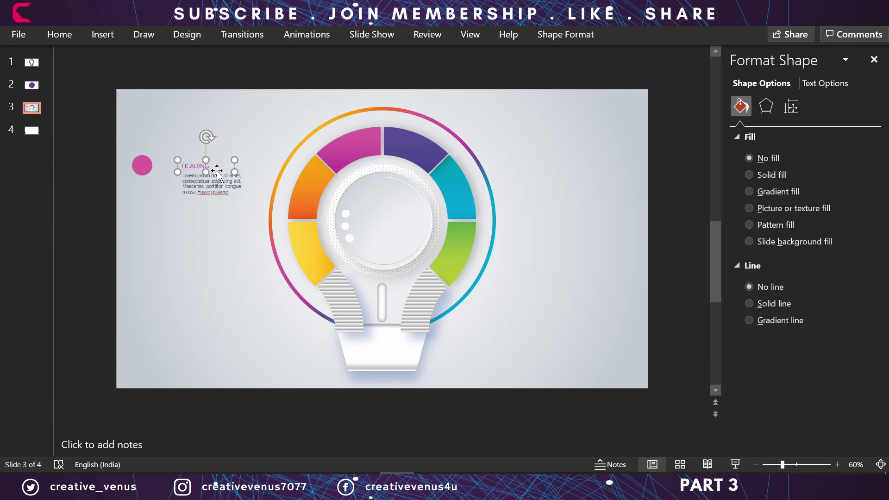
{"action": "left_click", "coordinate": [207, 182]}
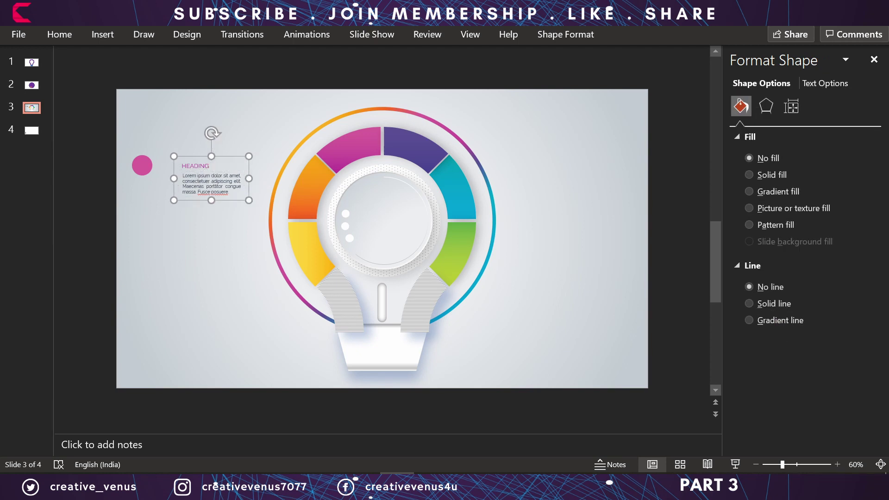
{"action": "key", "text": "Left"}
{"action": "key", "text": "Left"}
{"action": "key", "text": "Left"}
{"action": "key", "text": "Left"}
{"action": "key", "text": "Left"}
{"action": "key", "text": "Left"}
{"action": "key", "text": "Left"}
{"action": "key", "text": "Left"}
{"action": "key", "text": "Left"}
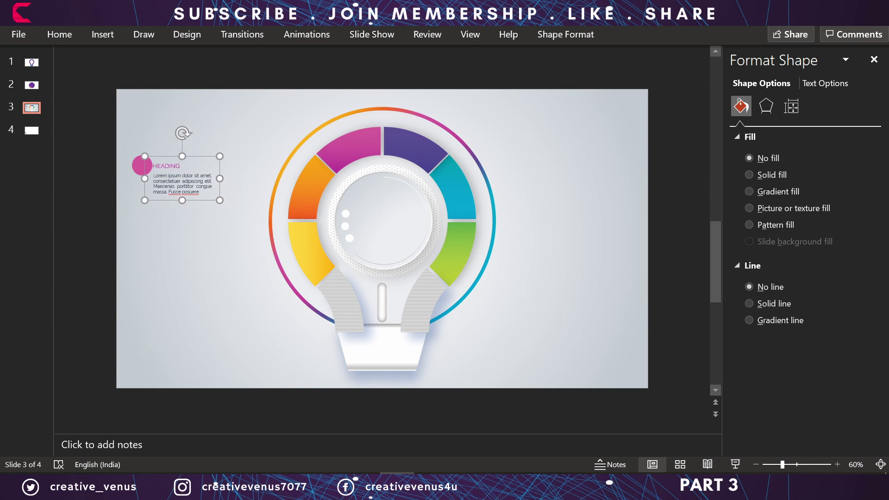
{"action": "key", "text": "Right"}
{"action": "key", "text": "Right"}
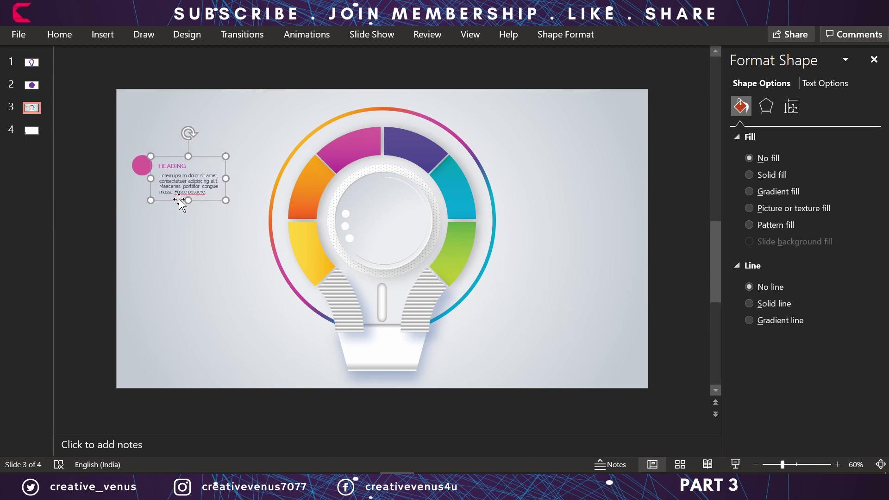
{"action": "left_click", "coordinate": [165, 217]}
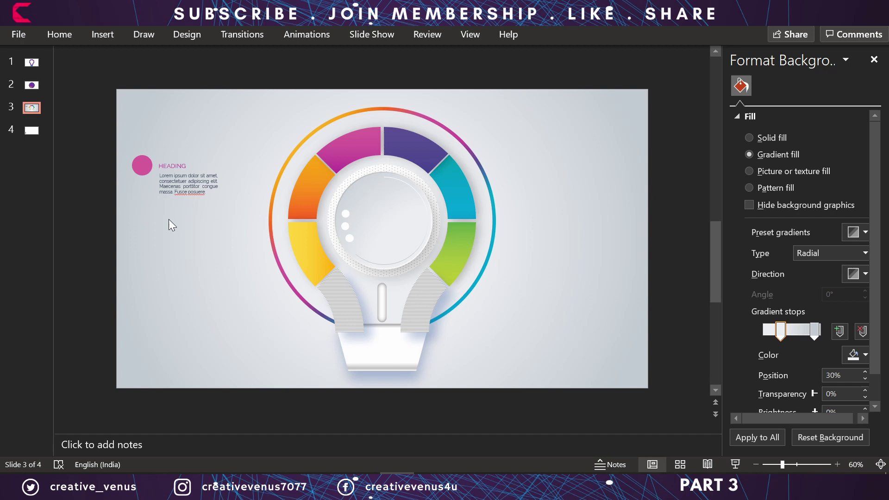
{"action": "left_click", "coordinate": [144, 166]}
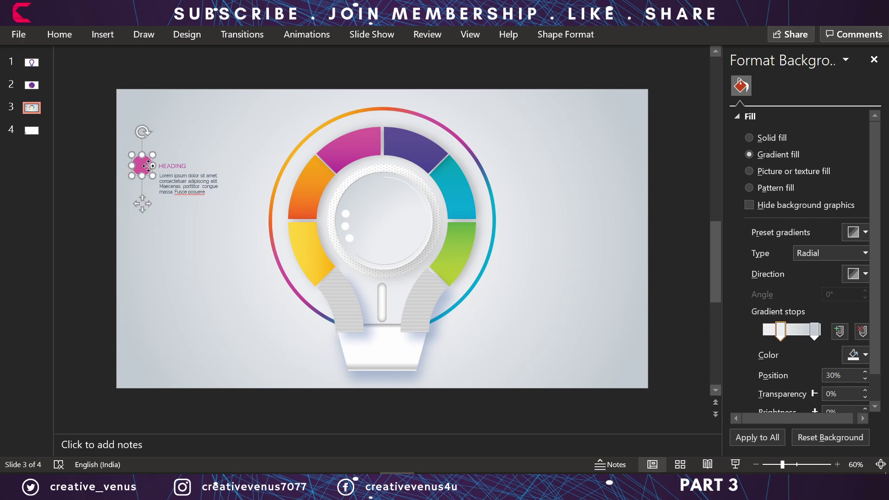
- Open the Icons library and browse its collections back to the Icons tab
{"action": "left_click", "coordinate": [107, 34]}
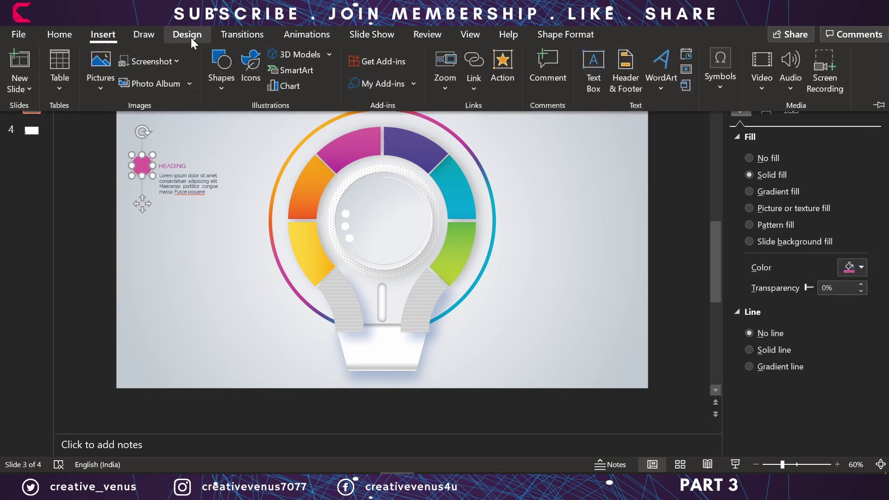
{"action": "left_click", "coordinate": [252, 74]}
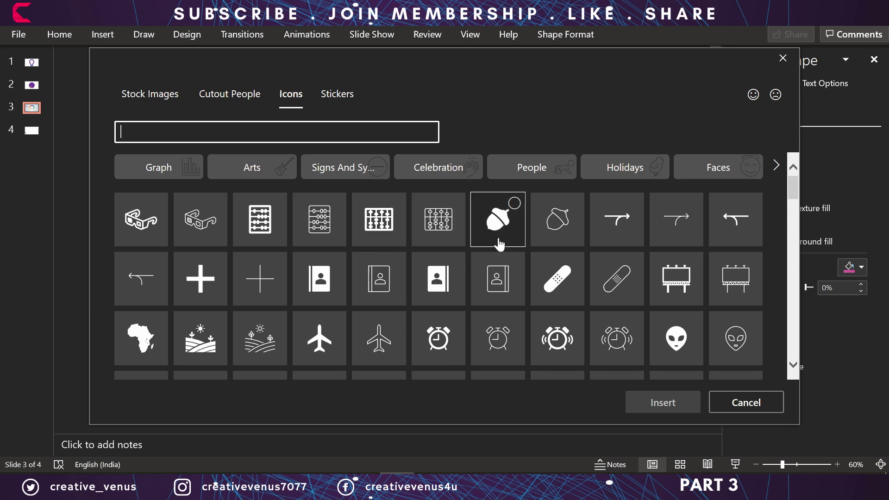
{"action": "scroll", "coordinate": [341, 255], "scroll_direction": "down", "scroll_amount": 5}
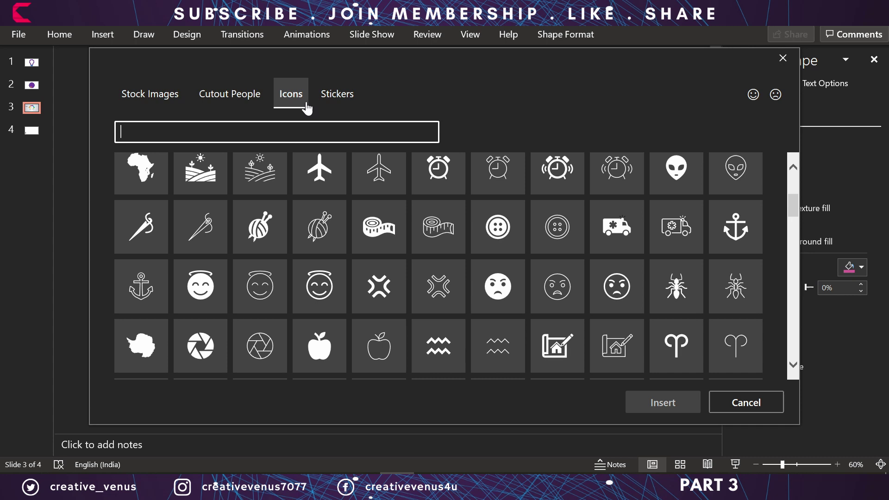
{"action": "left_click", "coordinate": [331, 101]}
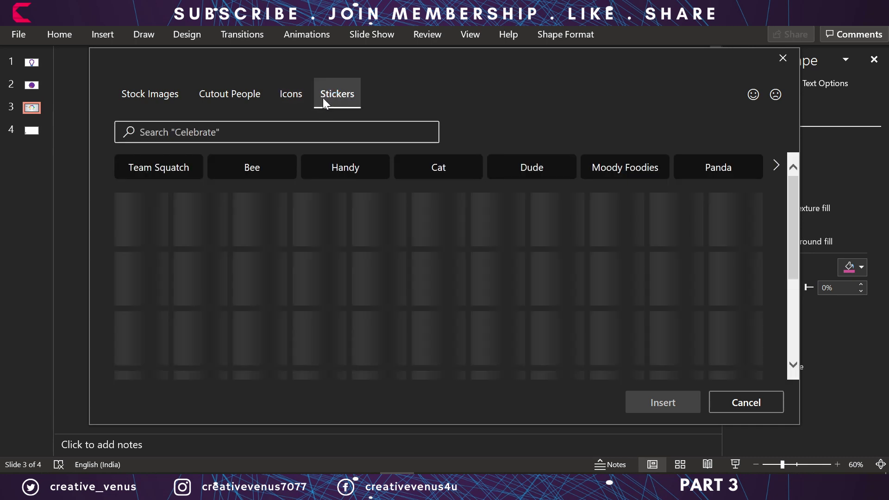
{"action": "left_click", "coordinate": [261, 97]}
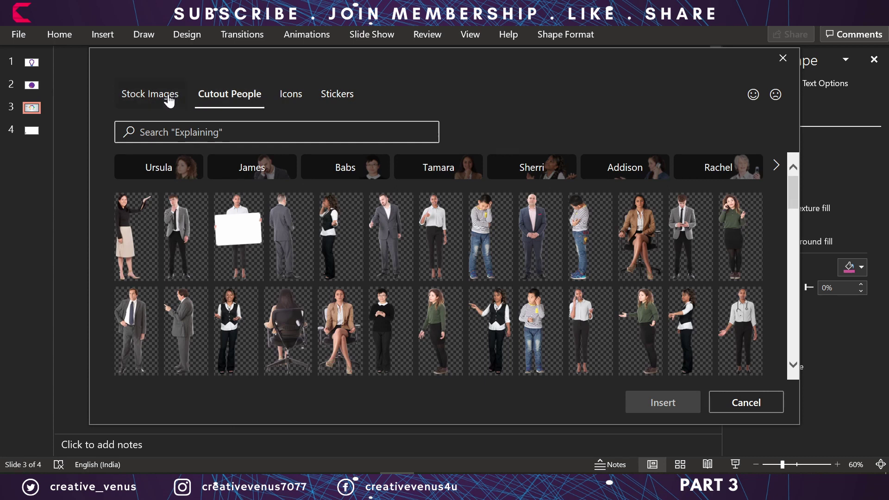
{"action": "left_click", "coordinate": [172, 102]}
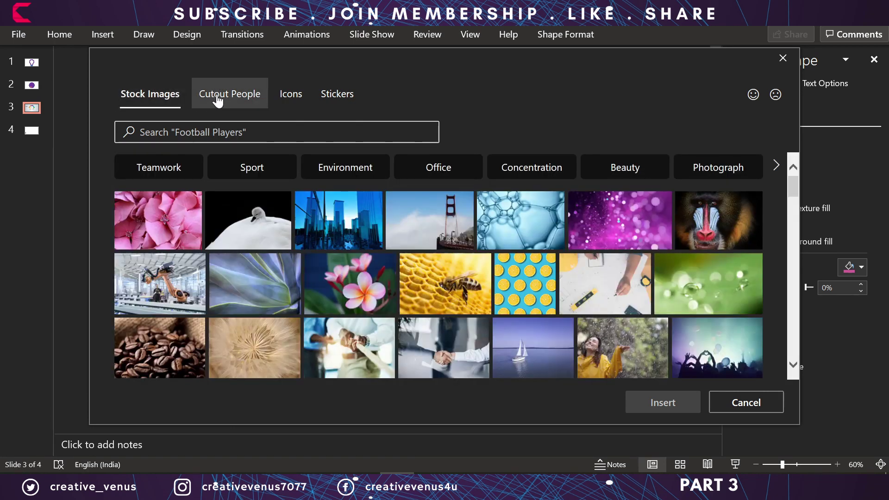
{"action": "left_click", "coordinate": [247, 101]}
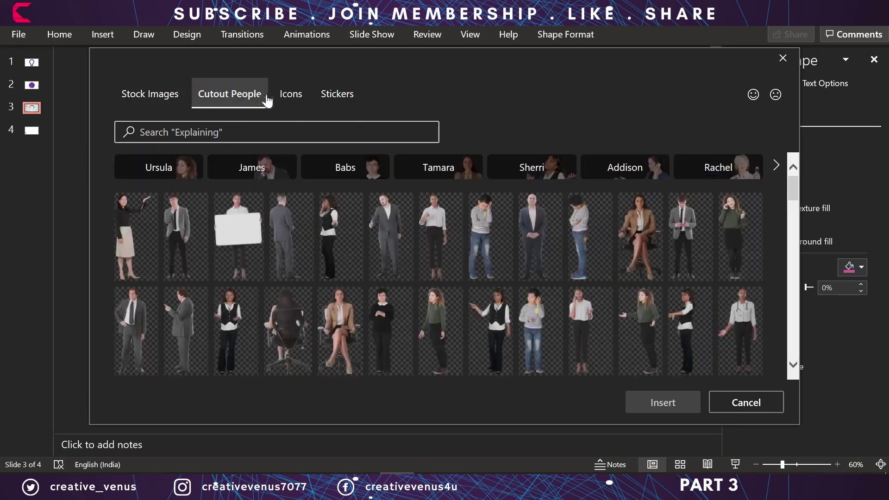
{"action": "left_click", "coordinate": [281, 100]}
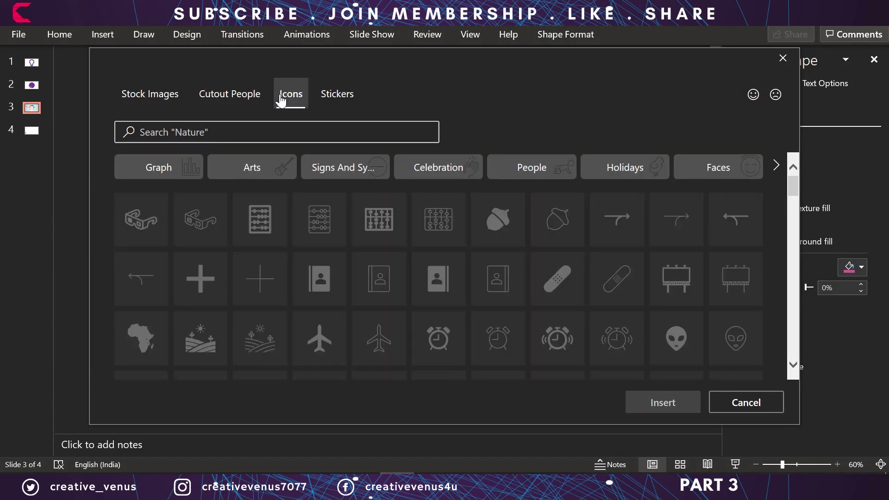
{"action": "scroll", "coordinate": [419, 280], "scroll_direction": "down", "scroll_amount": 3}
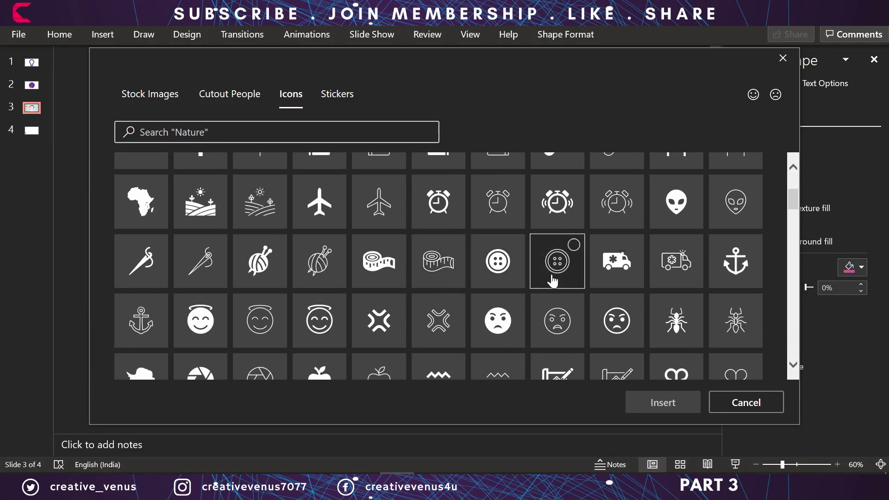
- Select the outline alarm clock, atom and backpack icons
{"action": "left_click", "coordinate": [496, 213]}
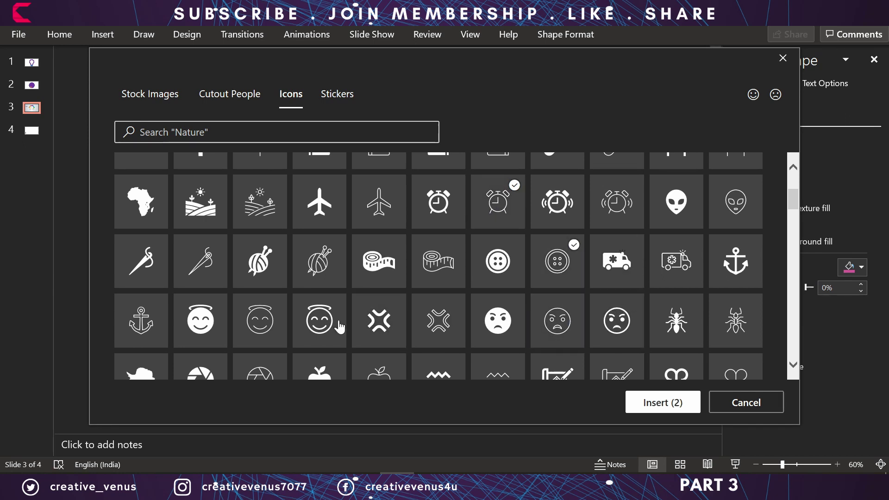
{"action": "scroll", "coordinate": [379, 321], "scroll_direction": "down", "scroll_amount": 2}
{"action": "scroll", "coordinate": [369, 306], "scroll_direction": "down", "scroll_amount": 1}
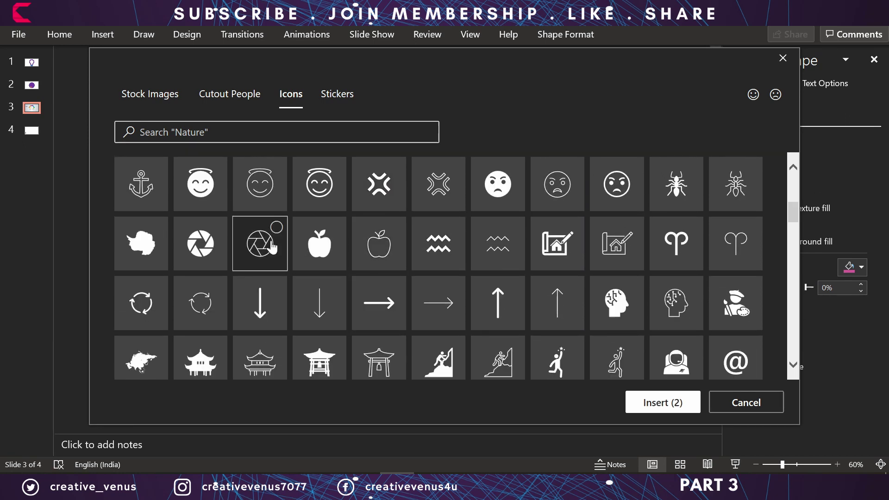
{"action": "scroll", "coordinate": [282, 280], "scroll_direction": "down", "scroll_amount": 3}
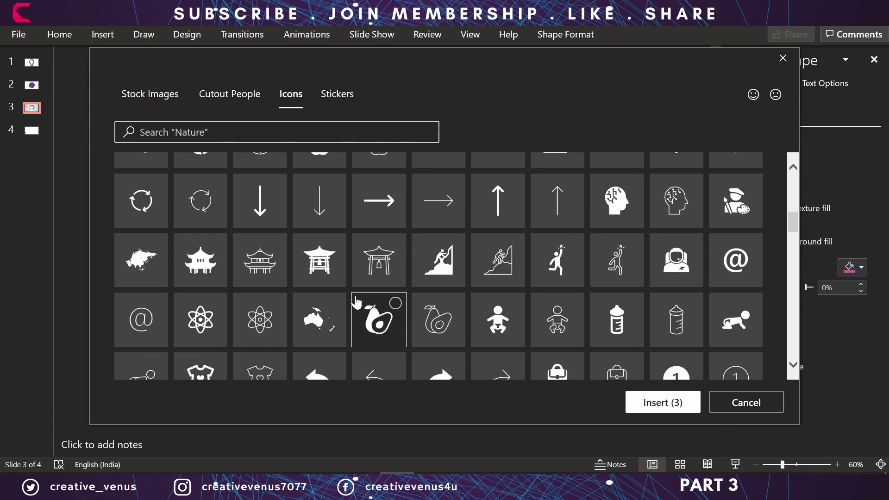
{"action": "left_click", "coordinate": [257, 318]}
{"action": "scroll", "coordinate": [501, 326], "scroll_direction": "down", "scroll_amount": 2}
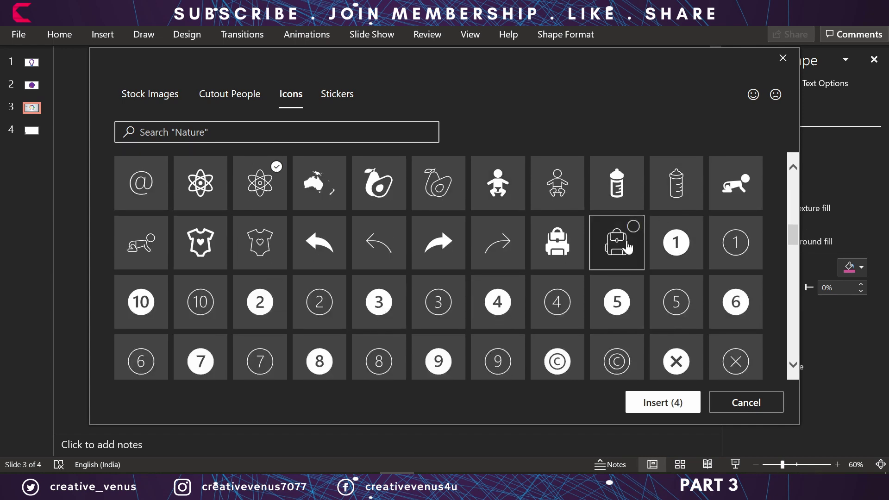
{"action": "left_click", "coordinate": [618, 244]}
- Add the outline beer mug and beetle icons and insert all seven onto the slide
{"action": "scroll", "coordinate": [602, 331], "scroll_direction": "down", "scroll_amount": 3}
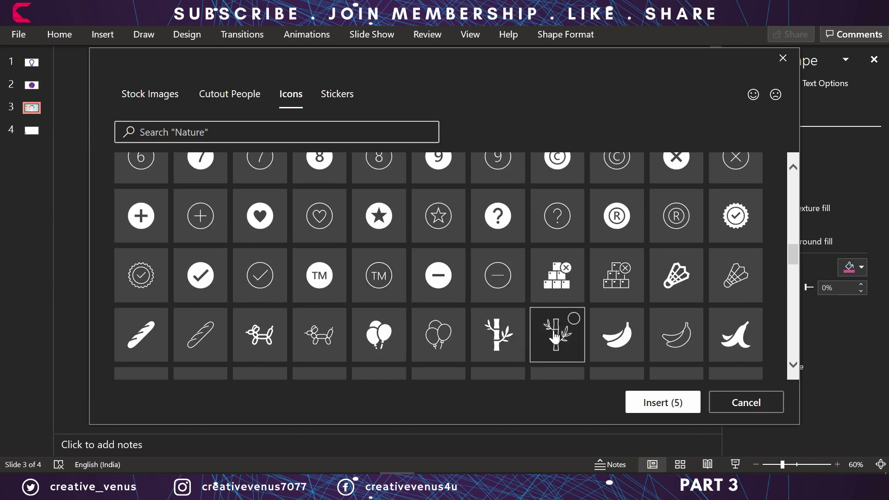
{"action": "scroll", "coordinate": [222, 321], "scroll_direction": "down", "scroll_amount": 3}
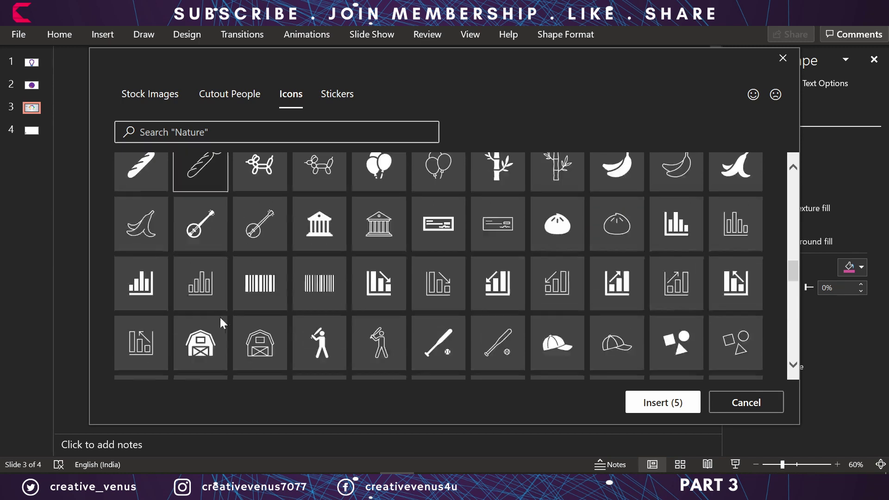
{"action": "scroll", "coordinate": [483, 315], "scroll_direction": "down", "scroll_amount": 3}
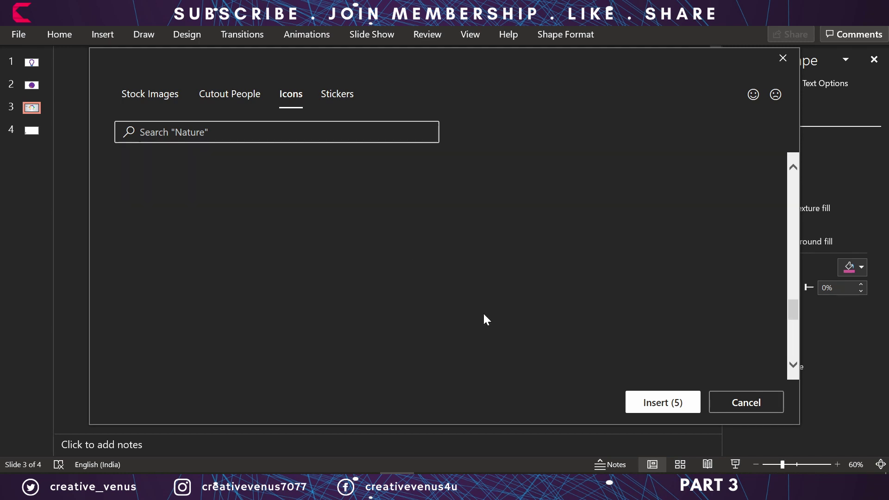
{"action": "scroll", "coordinate": [485, 320], "scroll_direction": "up", "scroll_amount": 1}
{"action": "scroll", "coordinate": [485, 320], "scroll_direction": "down", "scroll_amount": 2}
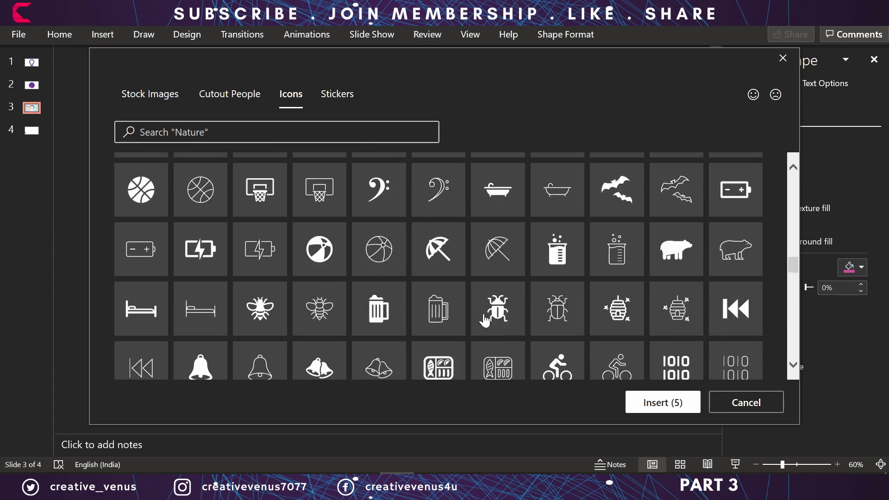
{"action": "left_click", "coordinate": [440, 320]}
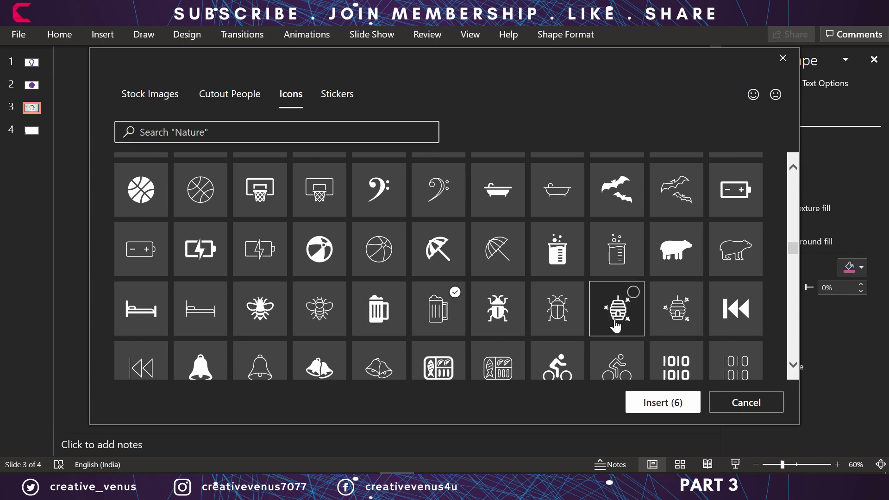
{"action": "left_click", "coordinate": [564, 306]}
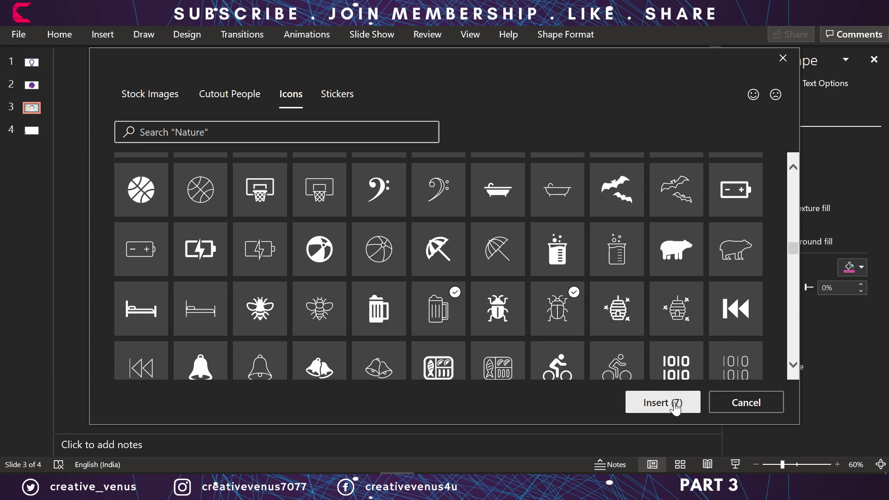
{"action": "left_click", "coordinate": [663, 403]}
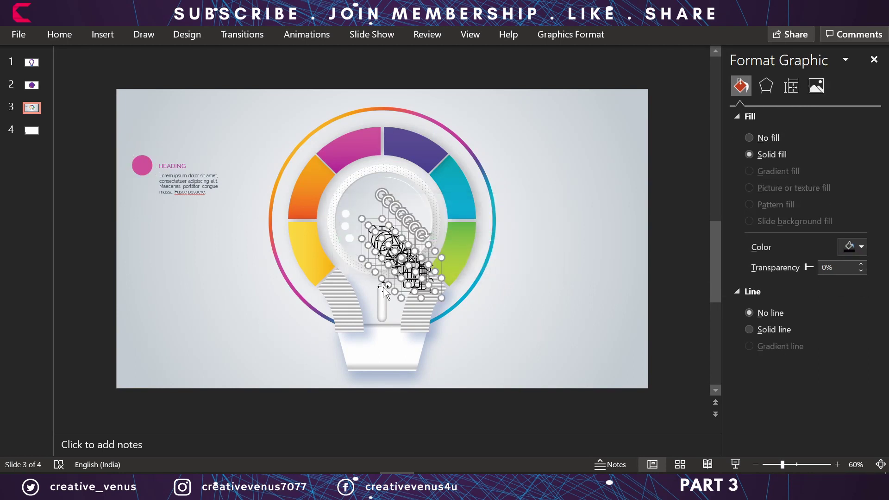
- Move the inserted icons to the slide's upper right and shrink them to about 1.4 × 1.5 cm
{"action": "left_click_drag", "start_coordinate": [426, 276], "coordinate": [615, 217]}
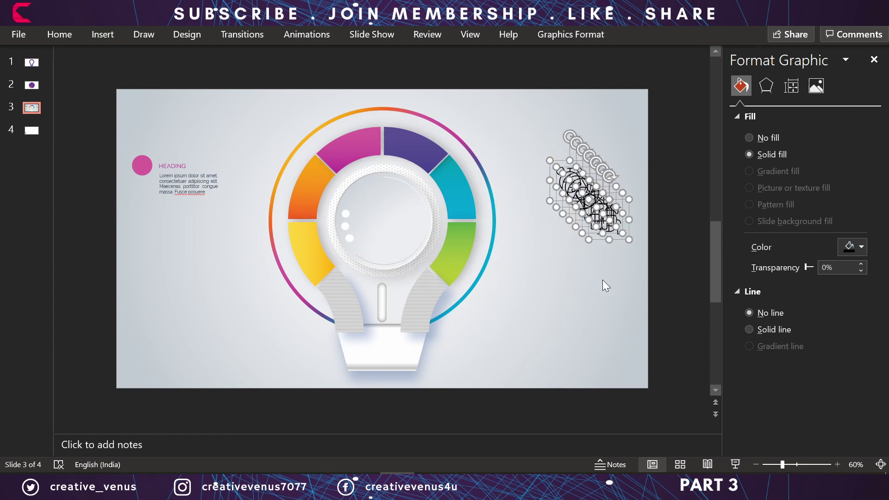
{"action": "left_click", "coordinate": [584, 35]}
{"action": "left_click_drag", "start_coordinate": [857, 64], "coordinate": [857, 64]}
{"action": "left_click", "coordinate": [624, 274]}
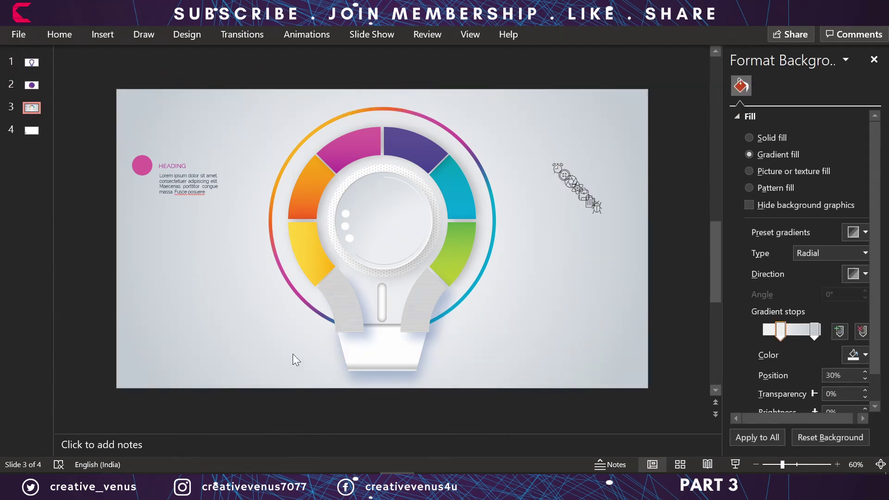
- Place the alarm clock icon on the pink circle, aligned centre and middle with it
{"action": "left_click", "coordinate": [562, 173]}
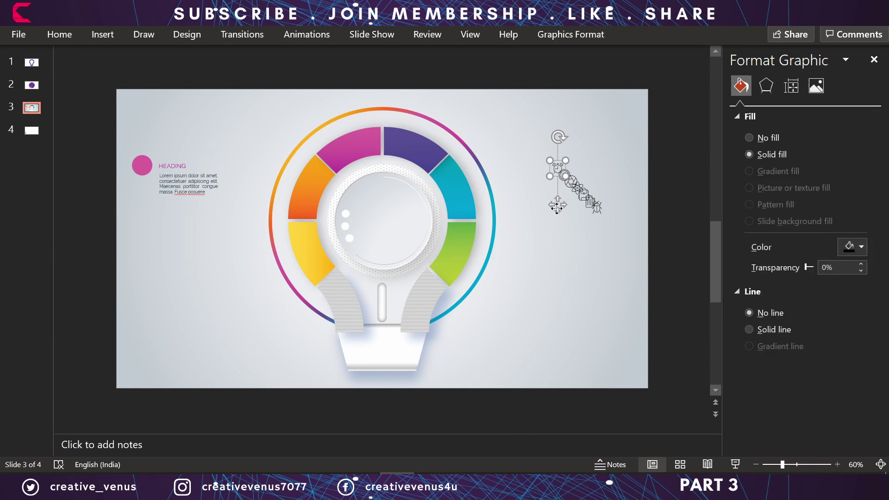
{"action": "left_click_drag", "start_coordinate": [563, 172], "coordinate": [291, 171]}
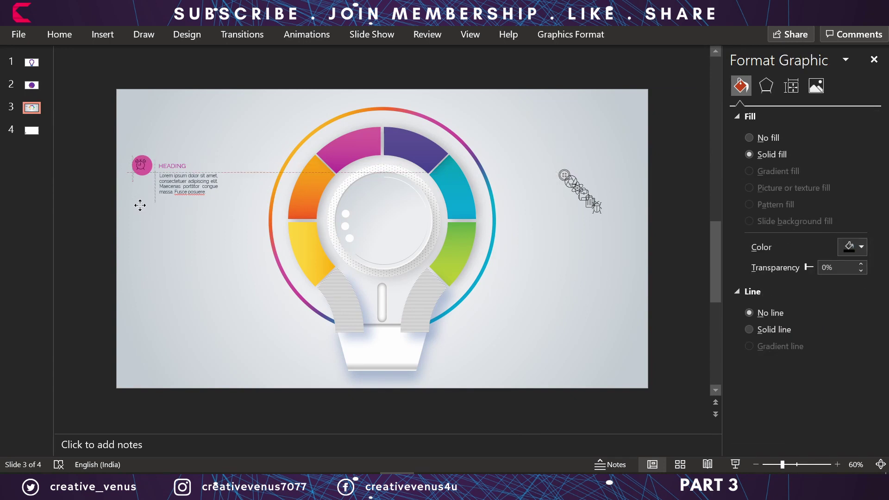
{"action": "left_click", "coordinate": [112, 207]}
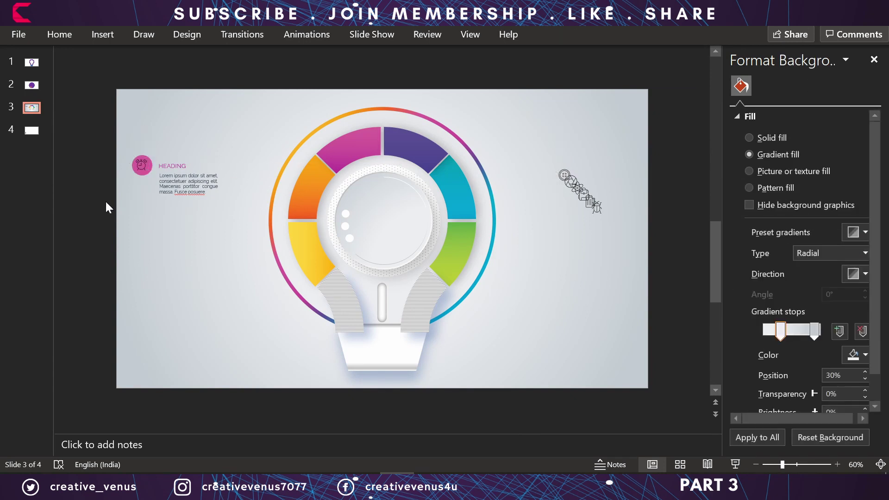
{"action": "left_click_drag", "start_coordinate": [105, 200], "coordinate": [181, 119]}
{"action": "left_click", "coordinate": [650, 35]}
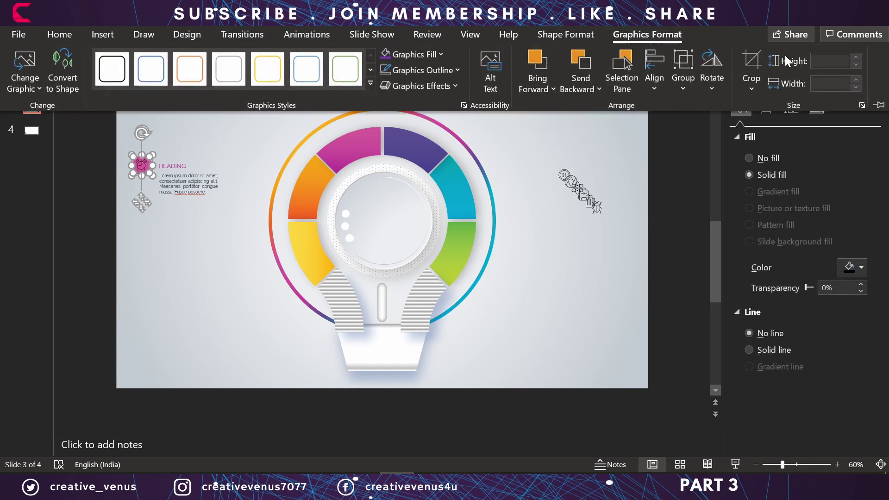
{"action": "left_click", "coordinate": [653, 86]}
{"action": "left_click", "coordinate": [699, 129]}
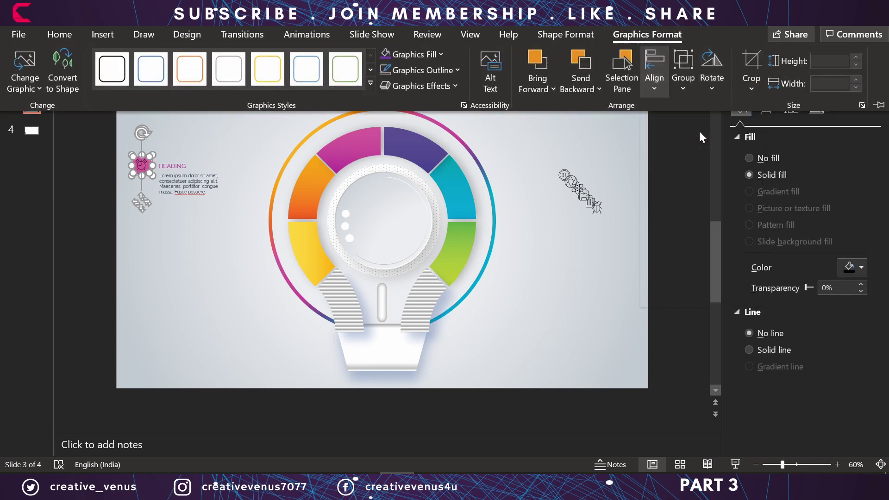
{"action": "left_click", "coordinate": [654, 79]}
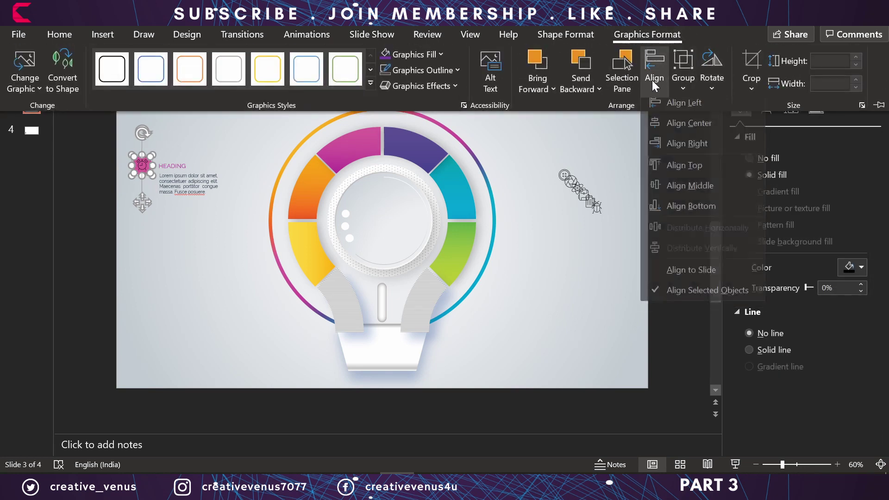
{"action": "left_click", "coordinate": [695, 191]}
{"action": "left_click", "coordinate": [141, 170]}
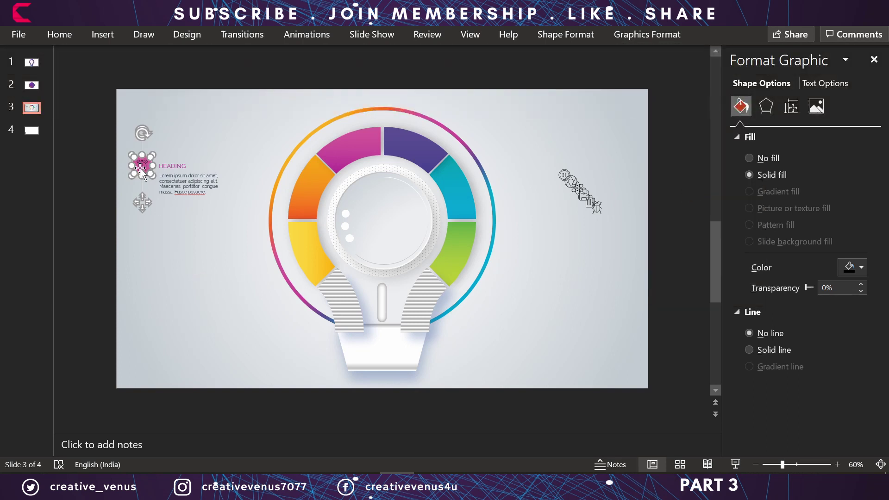
- Fill the alarm clock icon white and select it with its circle and heading
{"action": "left_click", "coordinate": [168, 250]}
{"action": "left_click", "coordinate": [141, 164]}
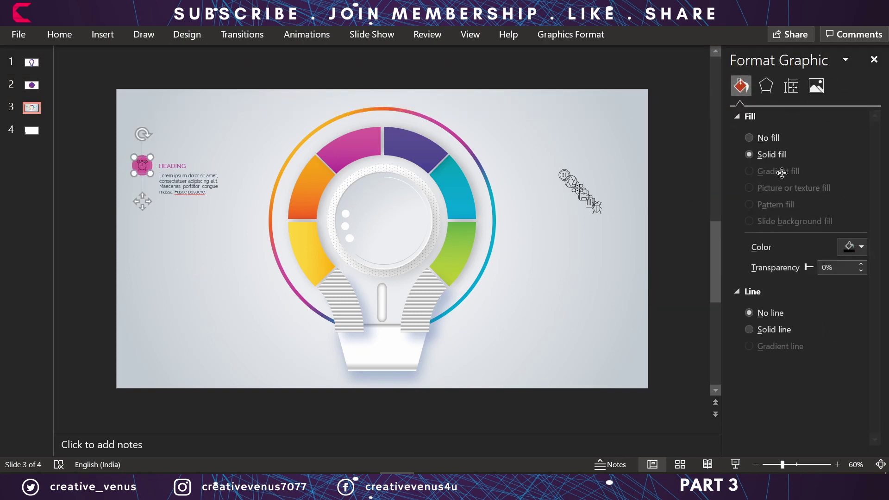
{"action": "left_click", "coordinate": [852, 247]}
{"action": "left_click", "coordinate": [776, 284]}
{"action": "left_click", "coordinate": [139, 242]}
{"action": "left_click_drag", "start_coordinate": [108, 229], "coordinate": [249, 122]}
- Group the icon with the heading block and place a duplicate below it
{"action": "key", "text": "ctrl+g"}
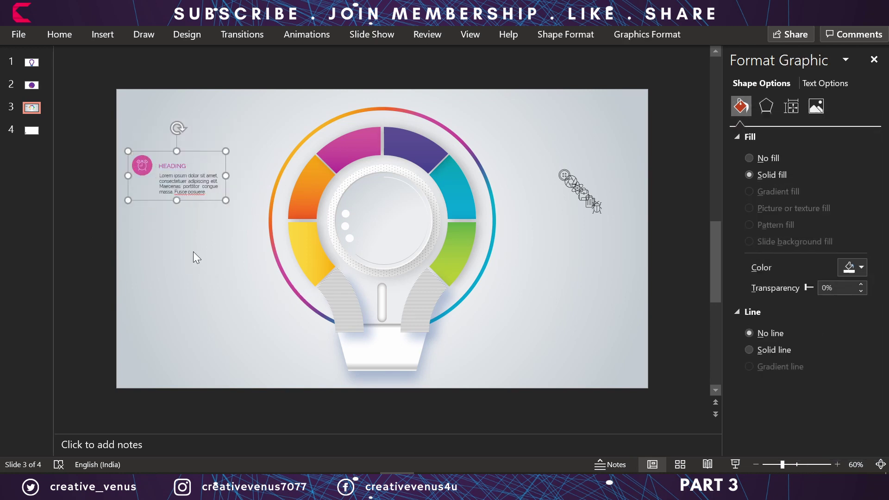
{"action": "key", "text": "ctrl+d"}
{"action": "left_click_drag", "start_coordinate": [205, 206], "coordinate": [203, 260]}
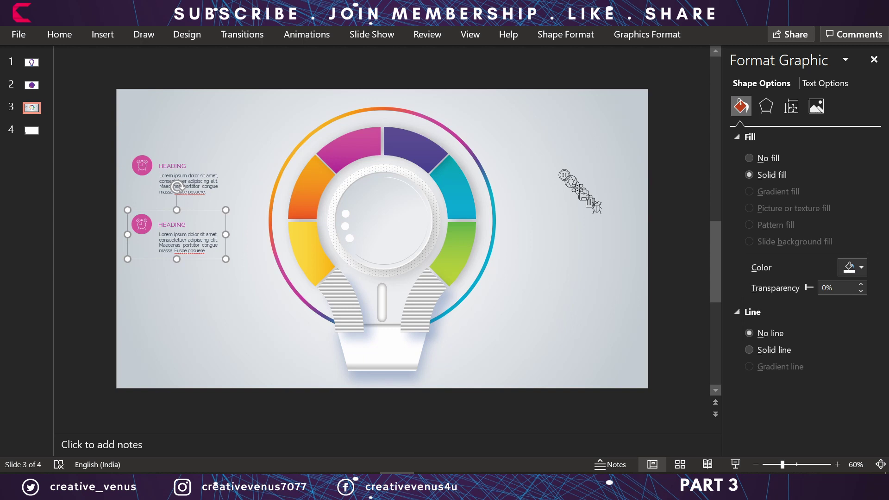
- Colour the copy's HEADING text with the bulb's orange using the eyedropper
{"action": "double_click", "coordinate": [175, 225]}
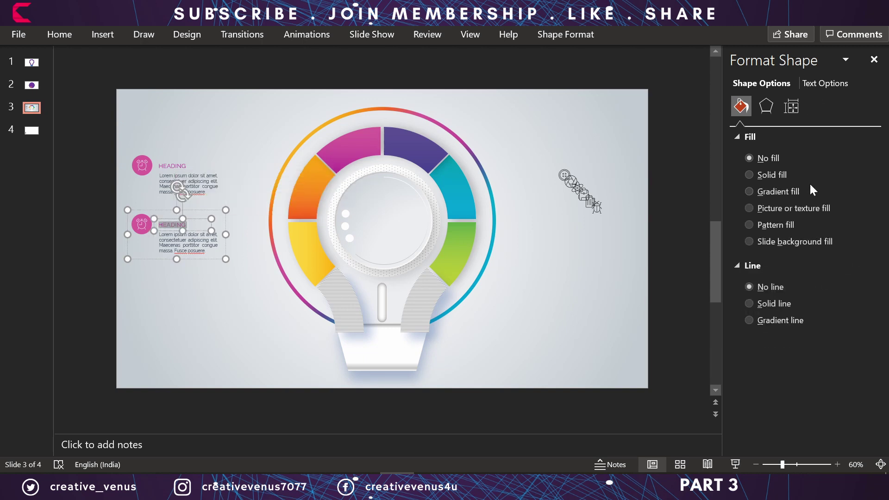
{"action": "left_click", "coordinate": [819, 83]}
{"action": "left_click", "coordinate": [851, 253]}
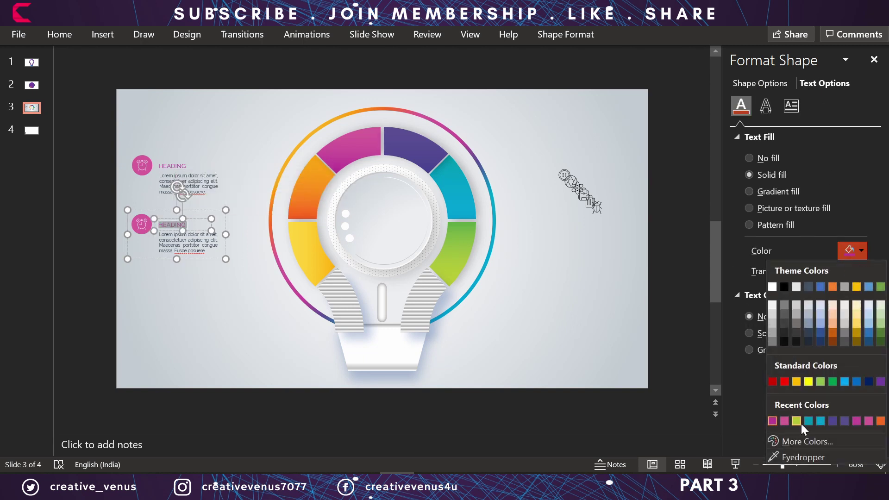
{"action": "left_click", "coordinate": [796, 457]}
{"action": "left_click", "coordinate": [304, 194]}
- Fill the copy's circle icon with the same orange
{"action": "left_click", "coordinate": [142, 225]}
{"action": "left_click", "coordinate": [853, 230]}
{"action": "left_click", "coordinate": [804, 252]}
{"action": "left_click", "coordinate": [166, 225]}
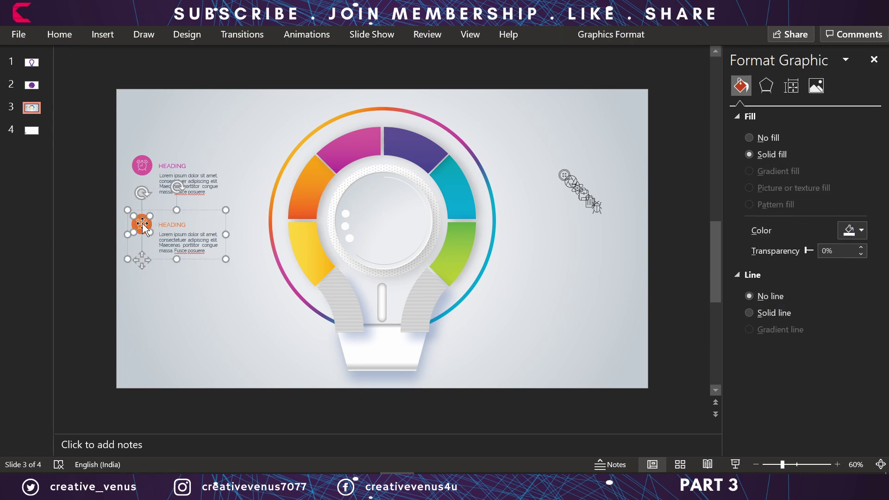
{"action": "left_click", "coordinate": [144, 226]}
{"action": "left_click", "coordinate": [852, 247]}
{"action": "left_click", "coordinate": [796, 449]}
{"action": "left_click", "coordinate": [142, 224]}
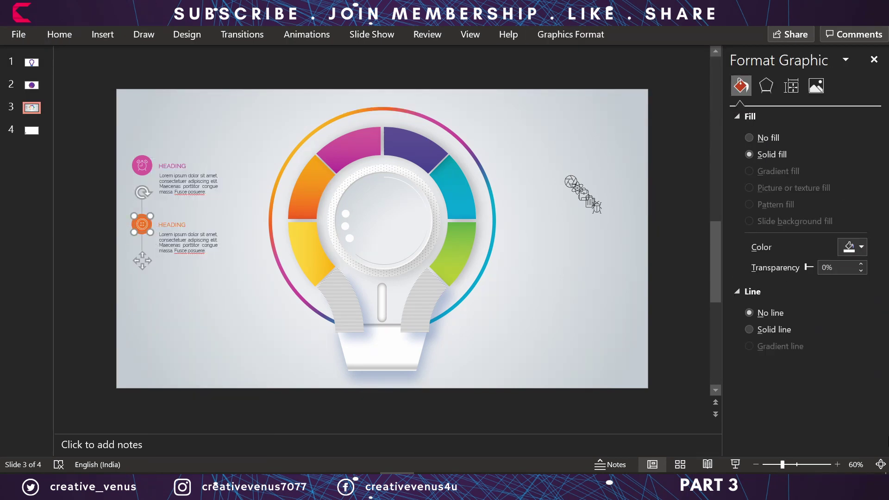
- Copy the second heading group below as a third and move the beer mug icon into its circle
{"action": "scroll", "coordinate": [142, 261], "scroll_direction": "up", "scroll_amount": 3}
{"action": "scroll", "coordinate": [260, 232], "scroll_direction": "down", "scroll_amount": 5}
{"action": "left_click_drag", "start_coordinate": [187, 278], "coordinate": [299, 205]}
{"action": "left_click_drag", "start_coordinate": [249, 258], "coordinate": [250, 296]}
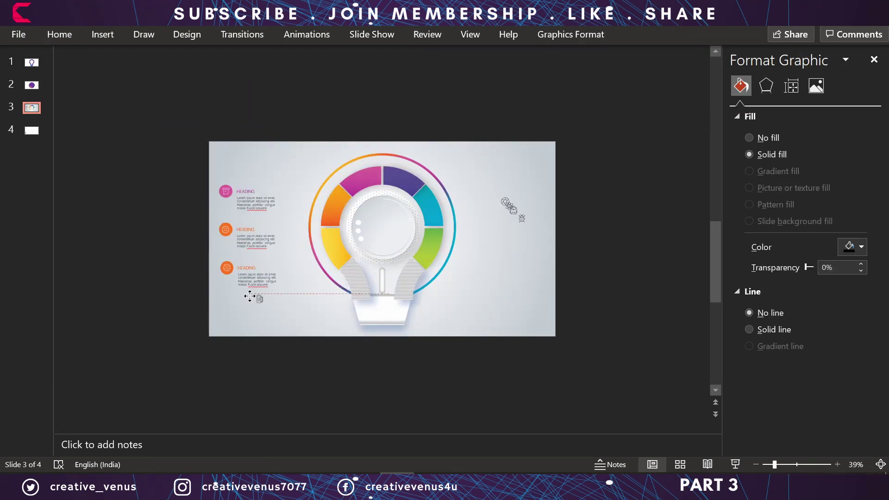
{"action": "scroll", "coordinate": [250, 296], "scroll_direction": "up", "scroll_amount": 8}
{"action": "left_click_drag", "start_coordinate": [172, 238], "coordinate": [180, 121]}
- Nudge the left heading group into alignment and move the beetle icon into the bulb's centre
{"action": "left_click", "coordinate": [122, 300]}
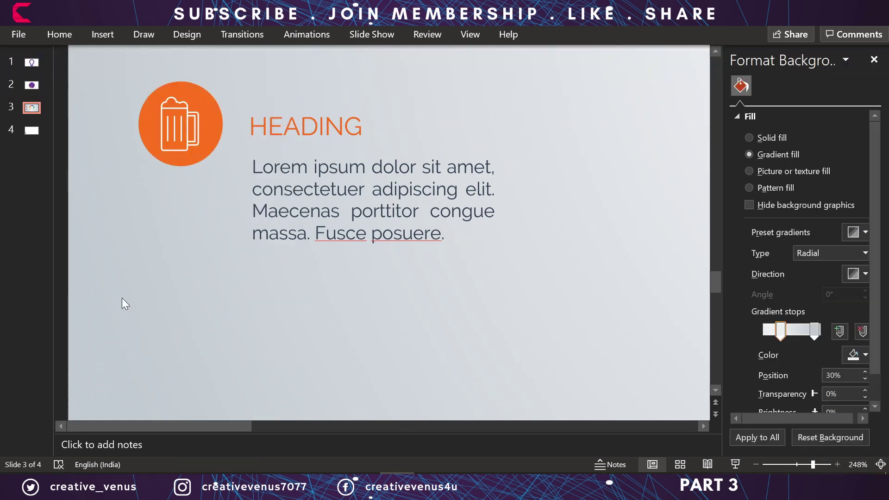
{"action": "scroll", "coordinate": [122, 299], "scroll_direction": "down", "scroll_amount": 6}
{"action": "double_click", "coordinate": [122, 299]}
{"action": "left_click", "coordinate": [540, 230]}
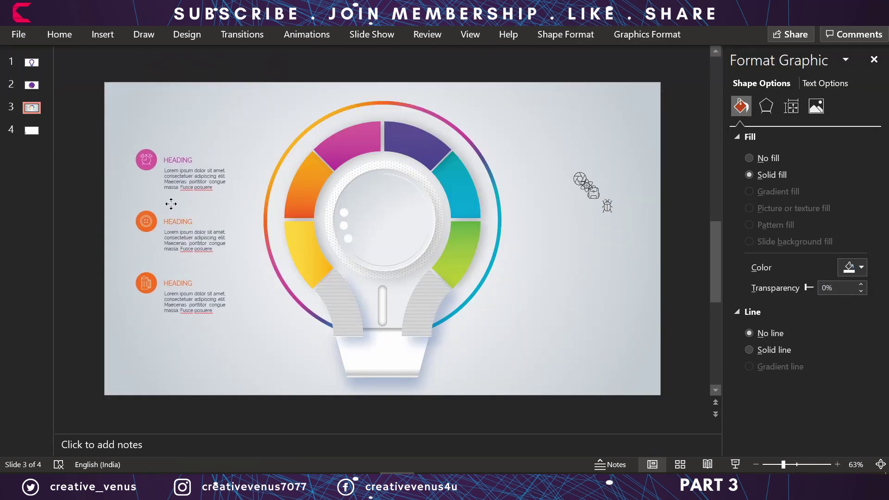
{"action": "left_click_drag", "start_coordinate": [171, 203], "coordinate": [181, 215]}
{"action": "left_click_drag", "start_coordinate": [607, 205], "coordinate": [385, 238]}
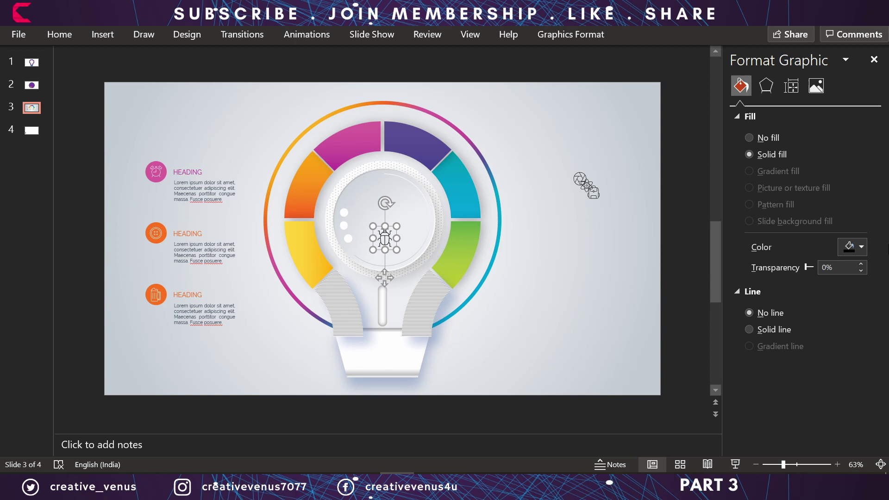
{"action": "key", "text": "Escape"}
- Turn the third left circle yellow
{"action": "left_click", "coordinate": [156, 294]}
{"action": "left_click", "coordinate": [861, 247]}
{"action": "left_click", "coordinate": [805, 171]}
- Copy the three left heading groups to the right side of the bulb
{"action": "left_click_drag", "start_coordinate": [103, 363], "coordinate": [259, 153]}
{"action": "key", "text": "ctrl+c"}
{"action": "key", "text": "ctrl+v"}
{"action": "left_click_drag", "start_coordinate": [222, 335], "coordinate": [601, 335]}
- Recolour the right-hand circles purple, teal and green from top to bottom
{"action": "left_click", "coordinate": [535, 172]}
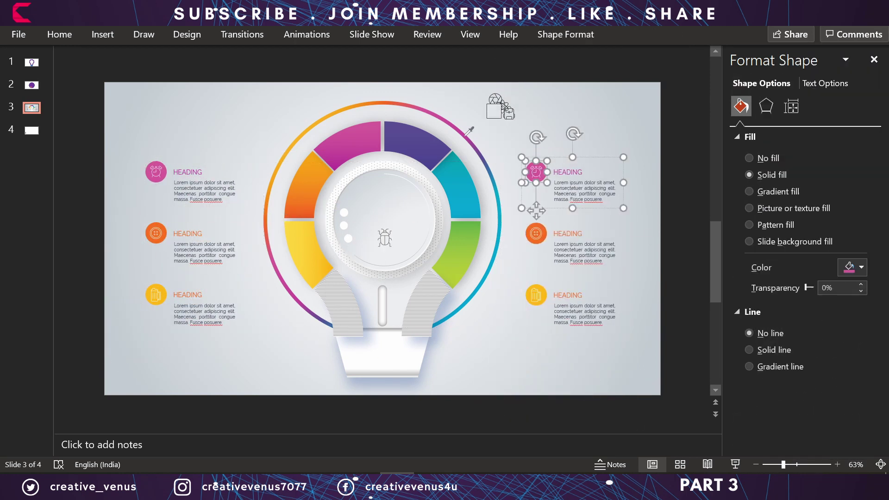
{"action": "left_click", "coordinate": [861, 267]}
{"action": "left_click", "coordinate": [536, 295]}
{"action": "left_click", "coordinate": [463, 366]}
- Colour the third left heading yellow and the middle and bottom right headings teal and green
{"action": "left_click", "coordinate": [185, 295]}
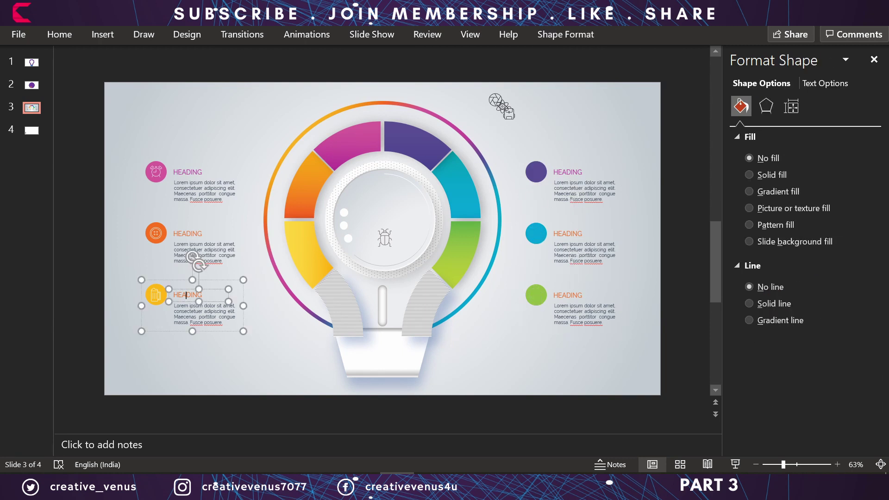
{"action": "left_click", "coordinate": [826, 83]}
{"action": "left_click", "coordinate": [536, 172]}
{"action": "left_click", "coordinate": [862, 251]}
{"action": "left_click", "coordinate": [810, 455]}
{"action": "left_click", "coordinate": [536, 233]}
{"action": "left_click", "coordinate": [536, 296]}
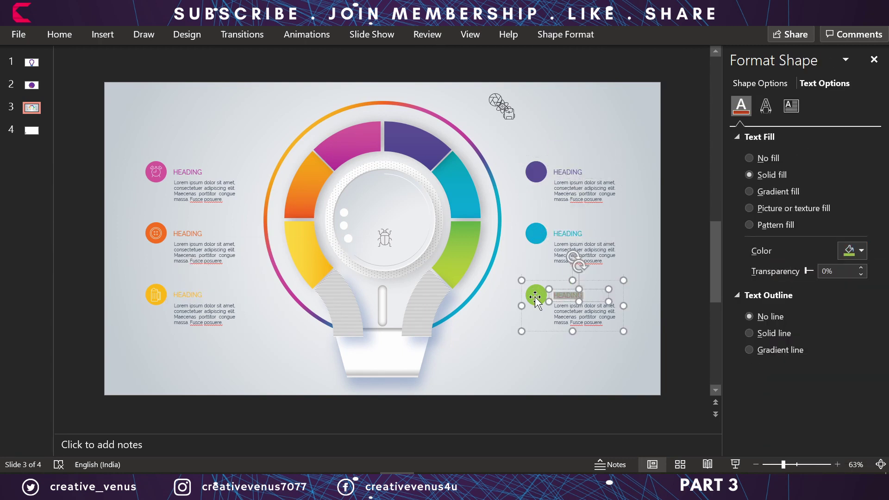
- Apply Font dialog settings (Ctrl+Shift+F) to the right-hand and orange heading groups
{"action": "key", "text": "ctrl+shift+f"}
{"action": "left_click", "coordinate": [536, 233]}
{"action": "key", "text": "ctrl+shift+f"}
{"action": "left_click", "coordinate": [536, 172]}
{"action": "key", "text": "ctrl+shift+f"}
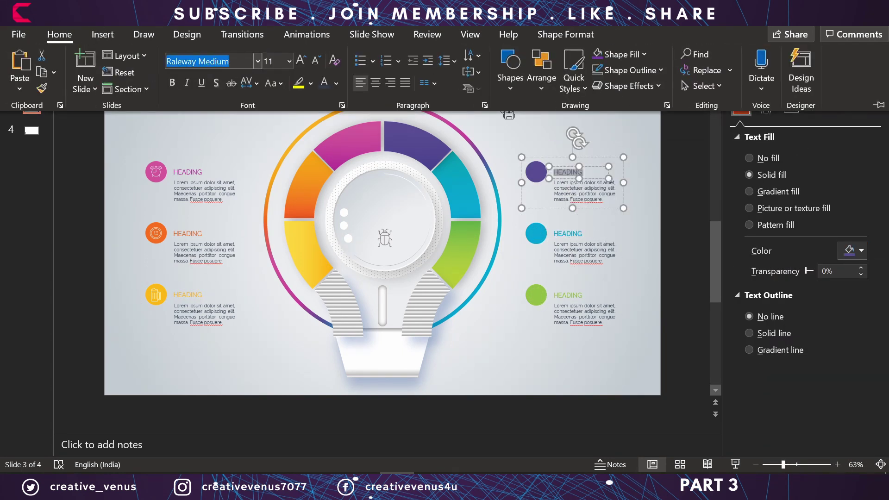
{"action": "left_click", "coordinate": [156, 233]}
{"action": "key", "text": "ctrl+shift+f"}
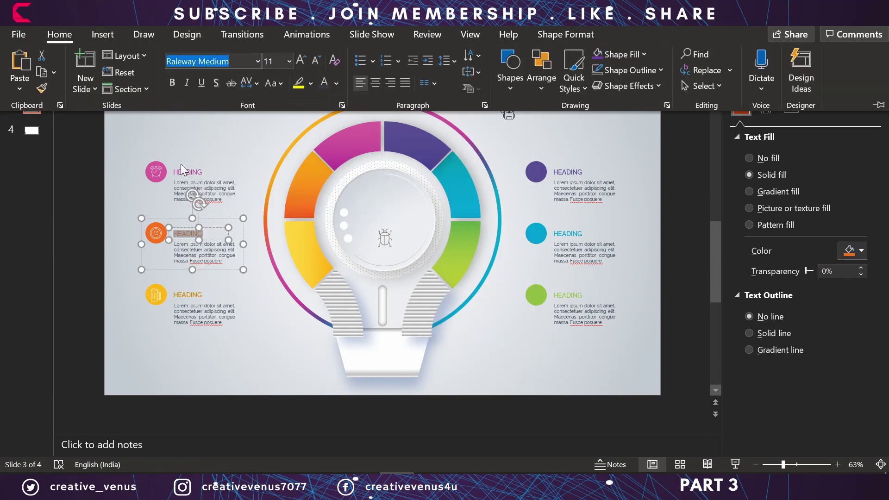
- Move the backpack icon onto the green circle and centre it there
{"action": "left_click", "coordinate": [463, 139]}
{"action": "left_click_drag", "start_coordinate": [485, 141], "coordinate": [571, 83]}
{"action": "left_click_drag", "start_coordinate": [508, 116], "coordinate": [533, 321]}
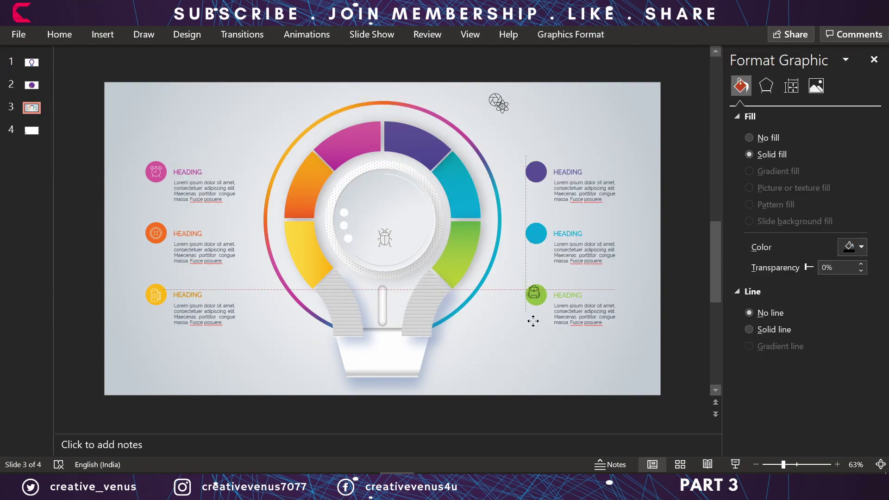
- Make the backpack icon white, then centre the atom icon on the teal circle in white
{"action": "left_click", "coordinate": [858, 246]}
{"action": "left_click", "coordinate": [776, 284]}
{"action": "mouse_move", "coordinate": [783, 464]}
{"action": "left_mouse_down"}
{"action": "mouse_move", "coordinate": [814, 464]}
{"action": "mouse_move", "coordinate": [783, 464]}
{"action": "left_mouse_up"}
{"action": "left_click_drag", "start_coordinate": [499, 102], "coordinate": [536, 233]}
{"action": "left_click_drag", "start_coordinate": [783, 464], "coordinate": [829, 465]}
{"action": "left_click_drag", "start_coordinate": [383, 234], "coordinate": [385, 239]}
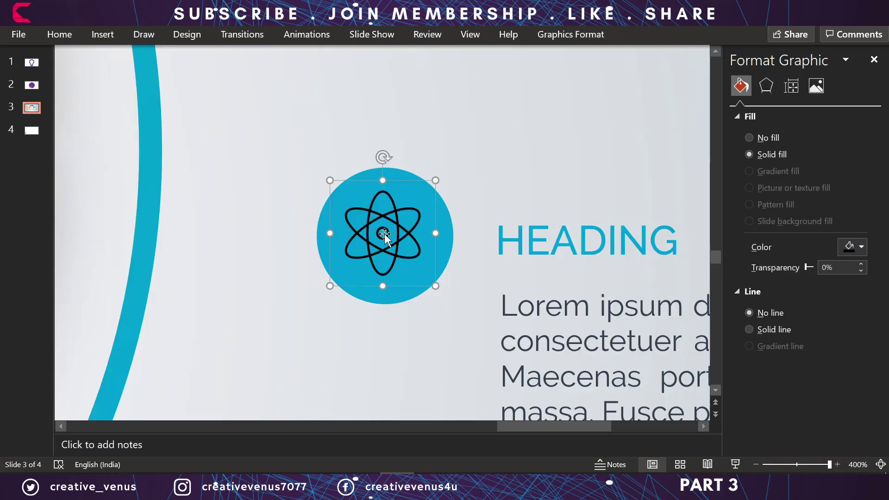
{"action": "left_click_drag", "start_coordinate": [385, 236], "coordinate": [387, 237]}
{"action": "left_click", "coordinate": [861, 244]}
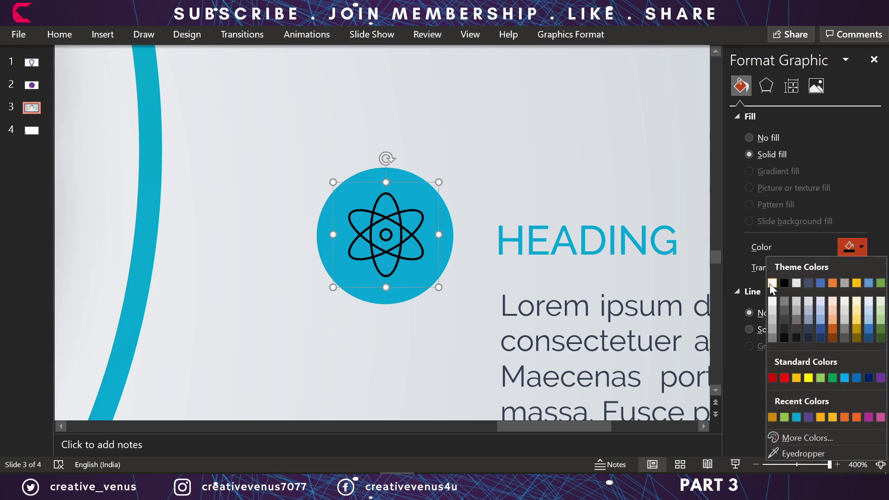
{"action": "left_click", "coordinate": [772, 283]}
- Place the aperture icon on the purple circle, make it white and nudge it to centre
{"action": "left_click", "coordinate": [782, 464]}
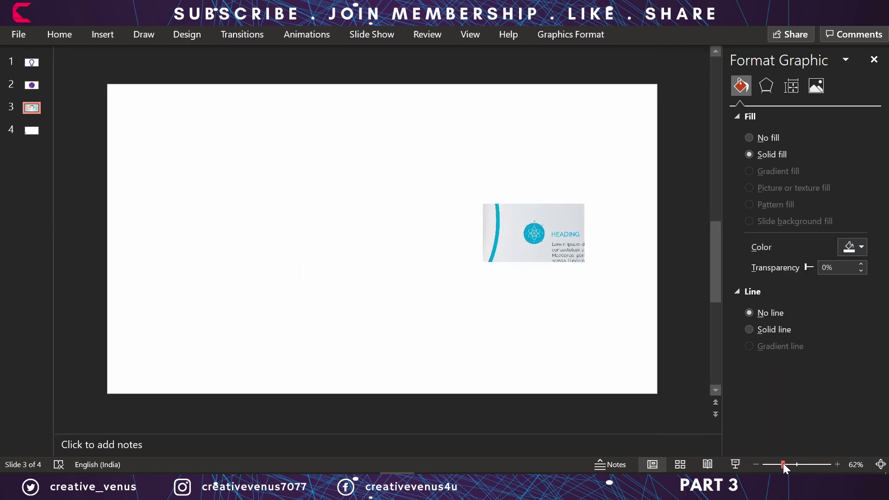
{"action": "left_click_drag", "start_coordinate": [489, 101], "coordinate": [531, 165]}
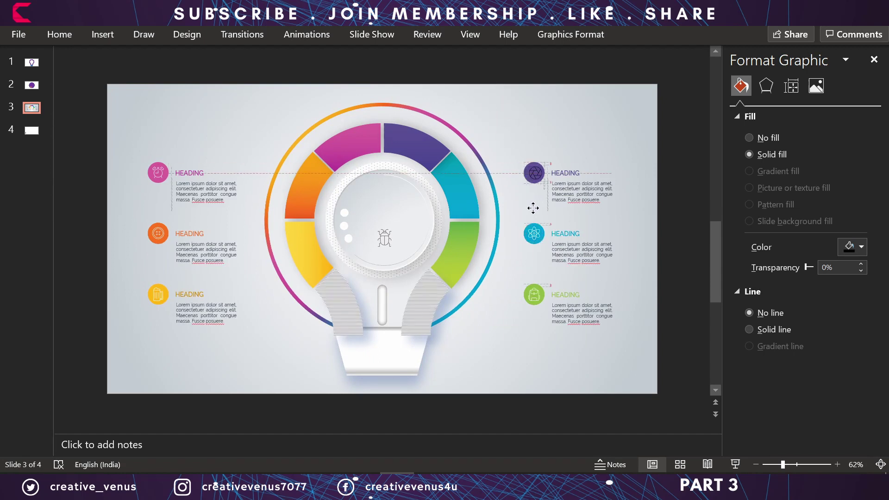
{"action": "left_click_drag", "start_coordinate": [533, 208], "coordinate": [533, 207]}
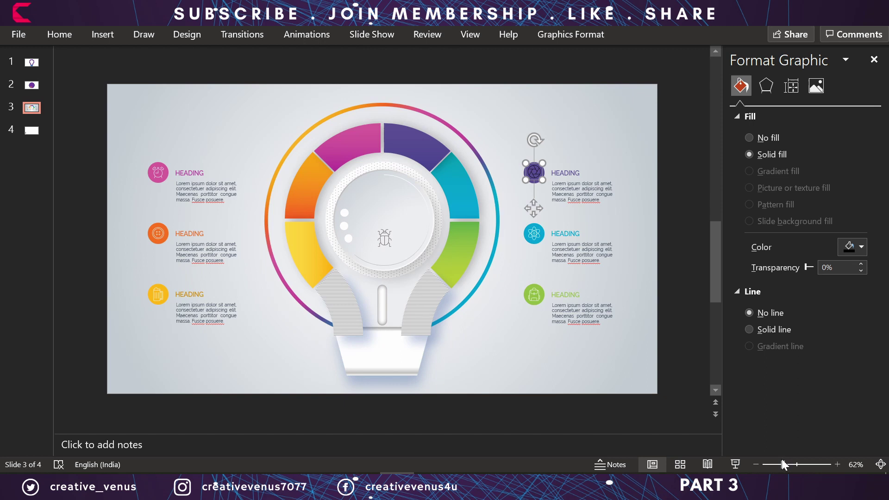
{"action": "left_click_drag", "start_coordinate": [783, 463], "coordinate": [829, 464]}
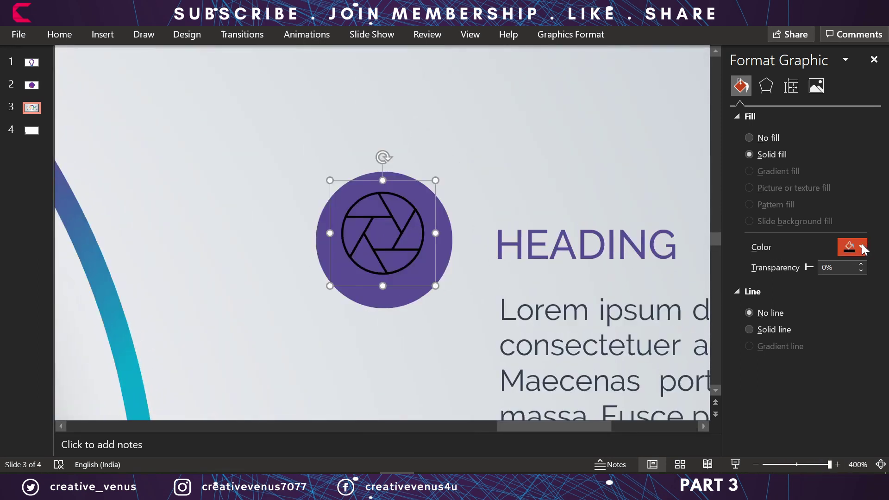
{"action": "left_click", "coordinate": [863, 248]}
{"action": "left_click", "coordinate": [774, 279]}
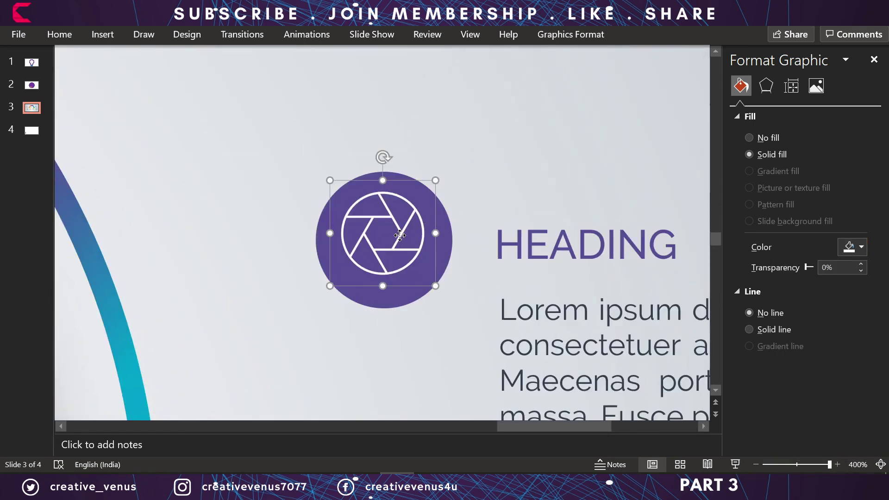
{"action": "left_click_drag", "start_coordinate": [399, 235], "coordinate": [402, 241]}
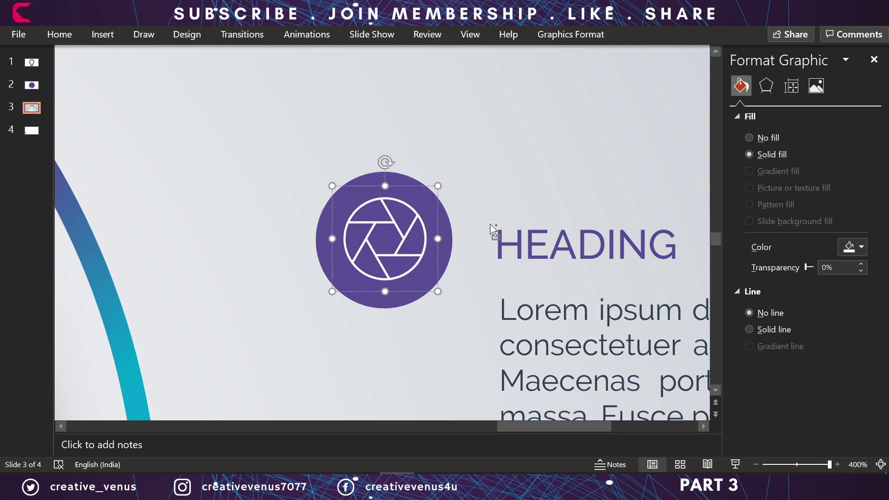
{"action": "key", "text": "ctrl+Left"}
{"action": "key", "text": "ctrl+Down"}
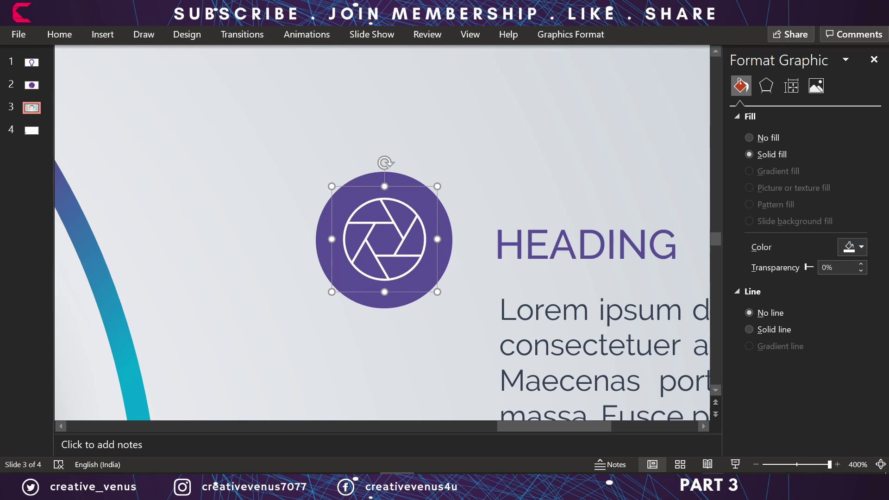
{"action": "left_click", "coordinate": [785, 464]}
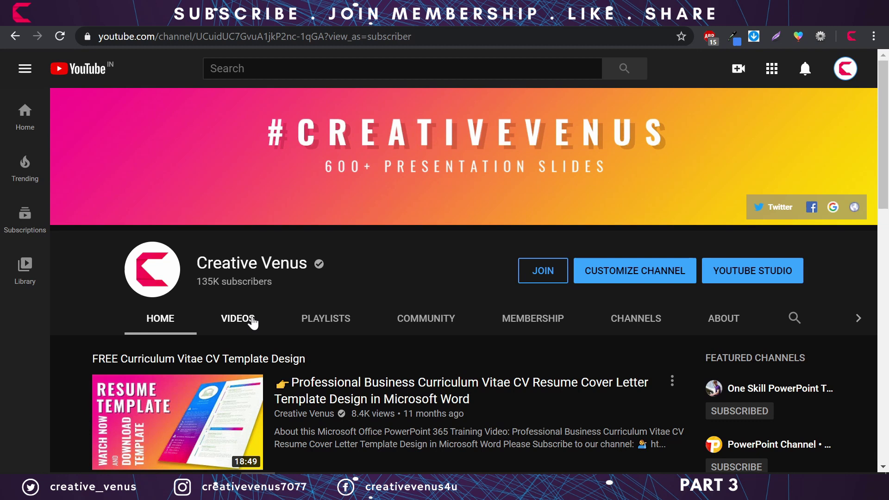
- Open the channel's Videos tab and scroll through its presentation tutorial uploads
{"action": "left_click", "coordinate": [238, 323]}
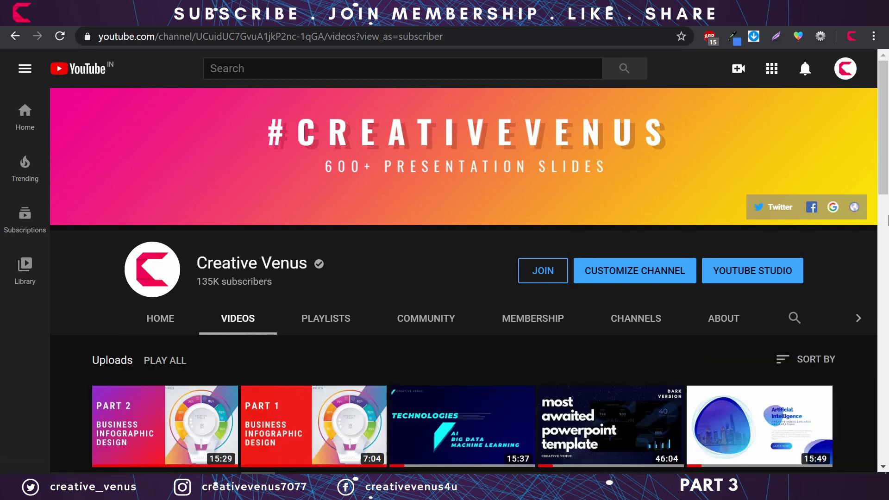
{"action": "scroll", "coordinate": [887, 217], "scroll_direction": "down", "scroll_amount": 5}
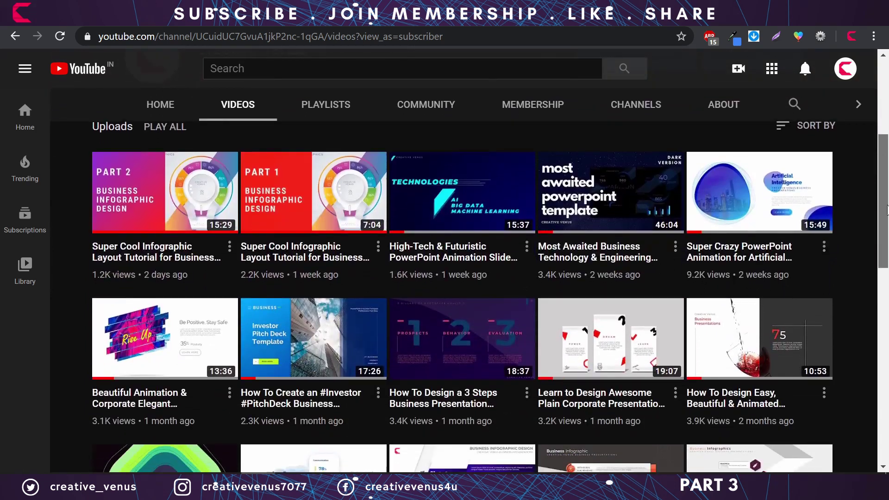
{"action": "left_click_drag", "start_coordinate": [887, 211], "coordinate": [887, 456]}
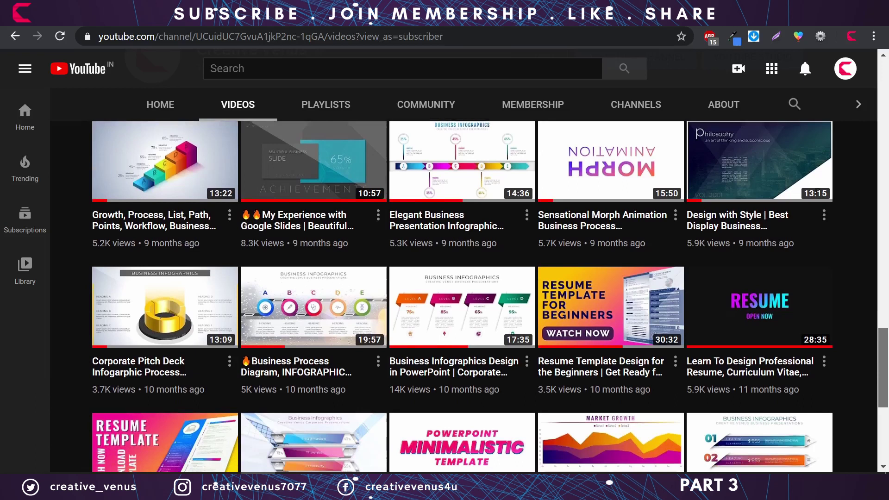
{"action": "scroll", "coordinate": [463, 296], "scroll_direction": "down", "scroll_amount": 1}
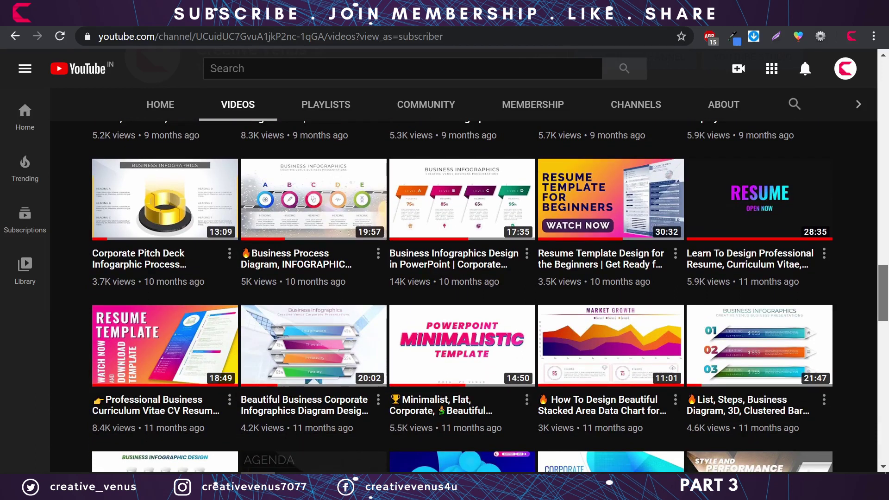